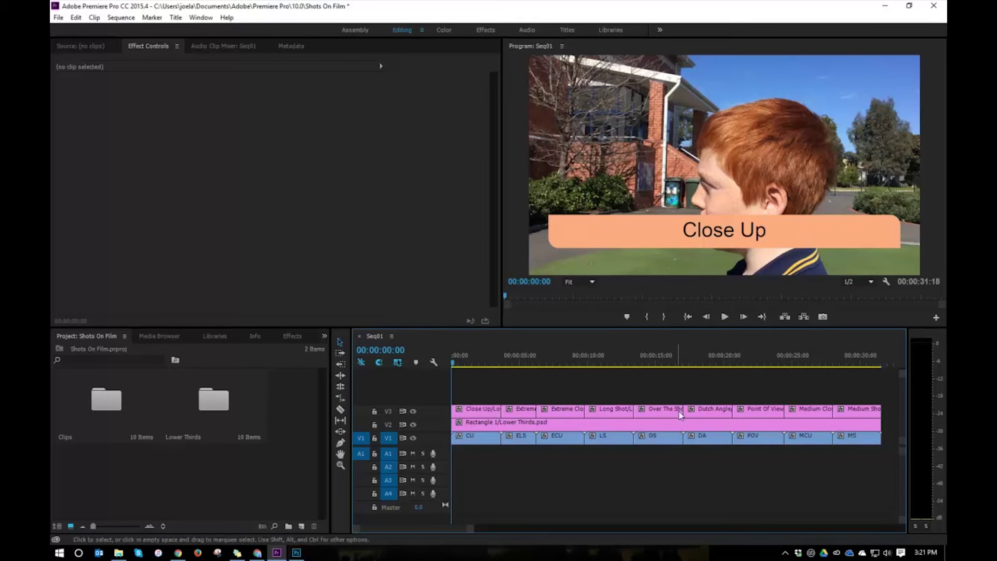
Open the Rectangle 1 lower third from V2 in Adobe Photoshop and change the rectangle's fill colour to pastel light green.
right_click(588, 420)
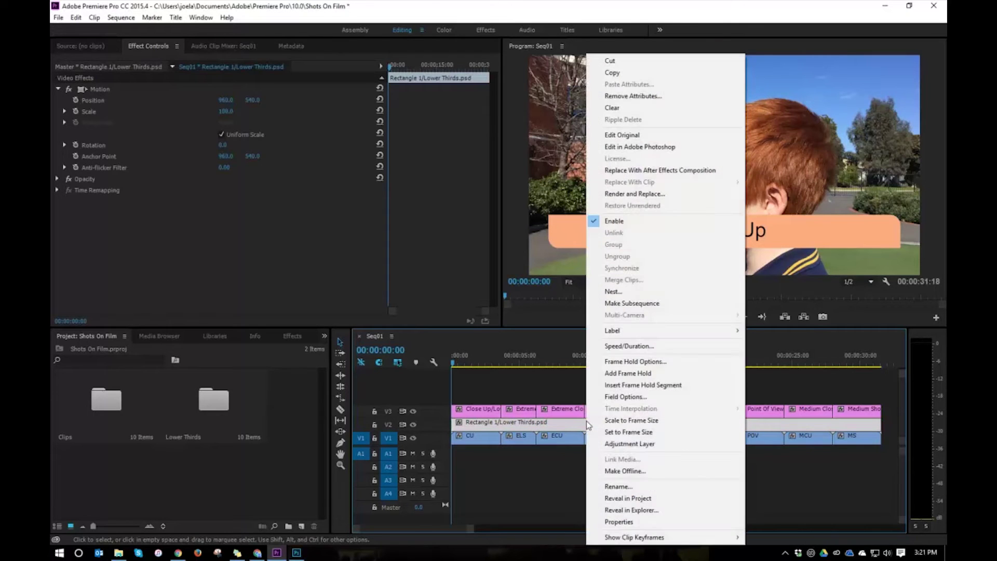
click(640, 147)
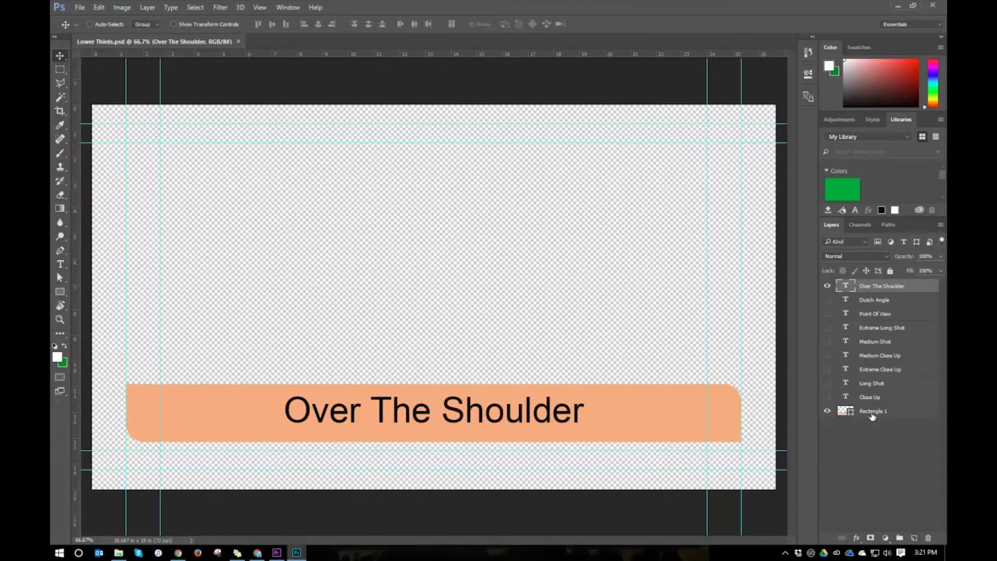
click(872, 416)
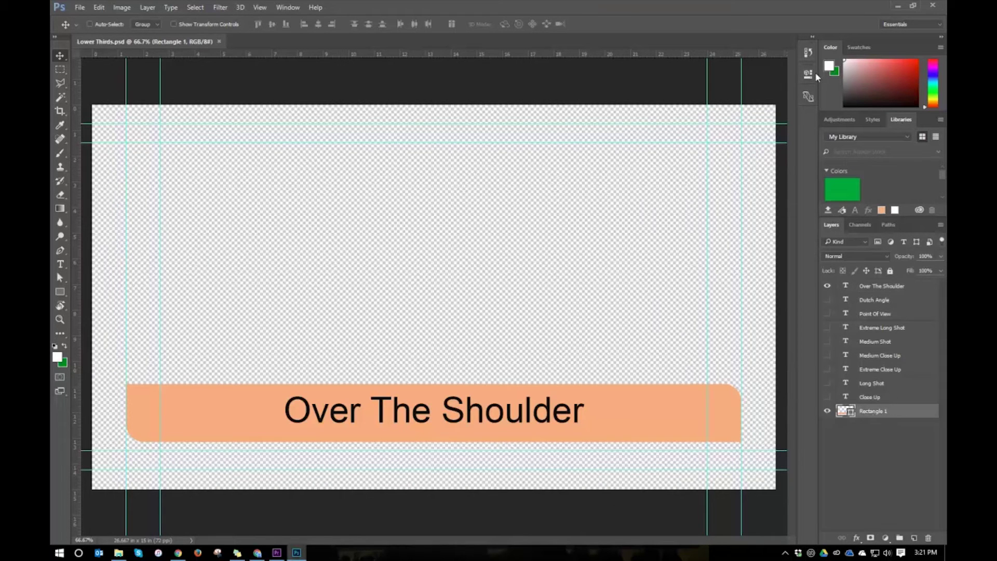
click(808, 97)
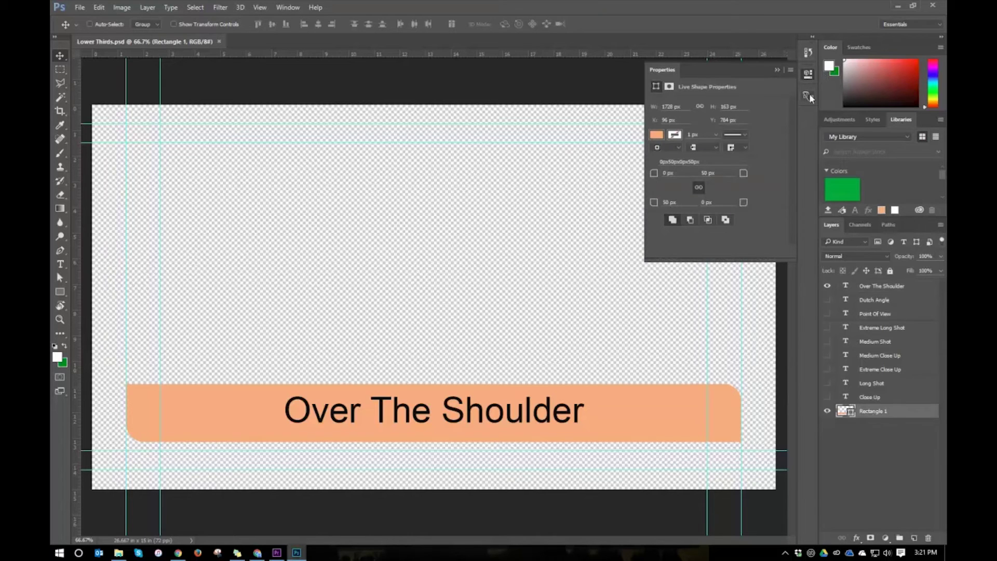
click(657, 136)
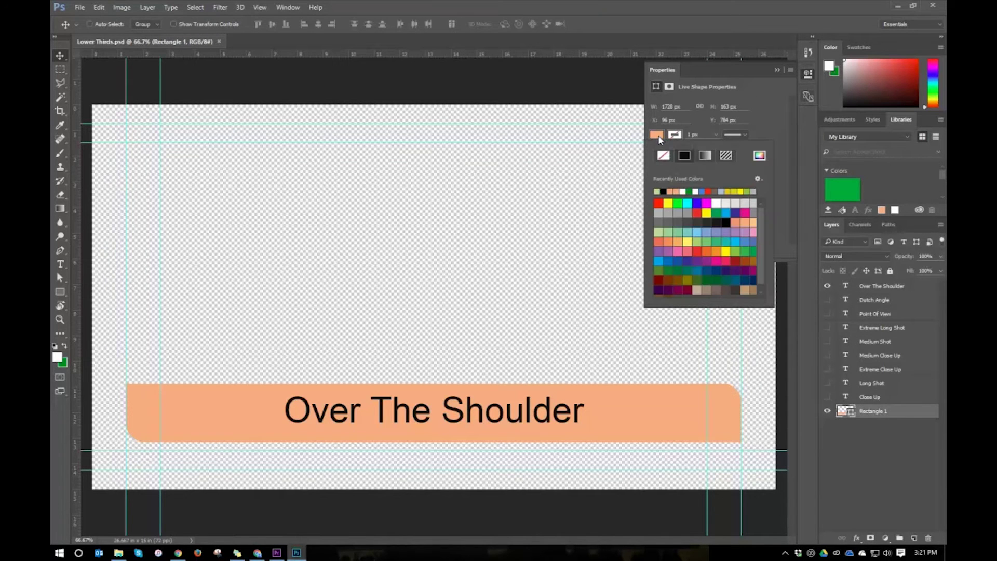
click(660, 232)
click(778, 69)
click(777, 69)
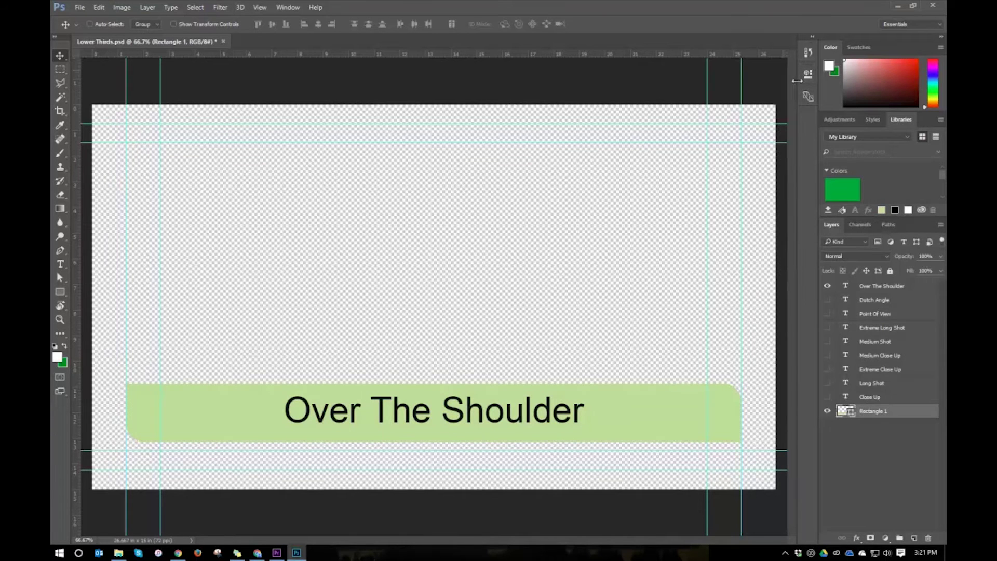
Reduce the Rectangle 1 layer's opacity to about 46% and move all layers down together so the bar rests on the lowest guide.
click(942, 257)
drag(941, 261, 914, 275)
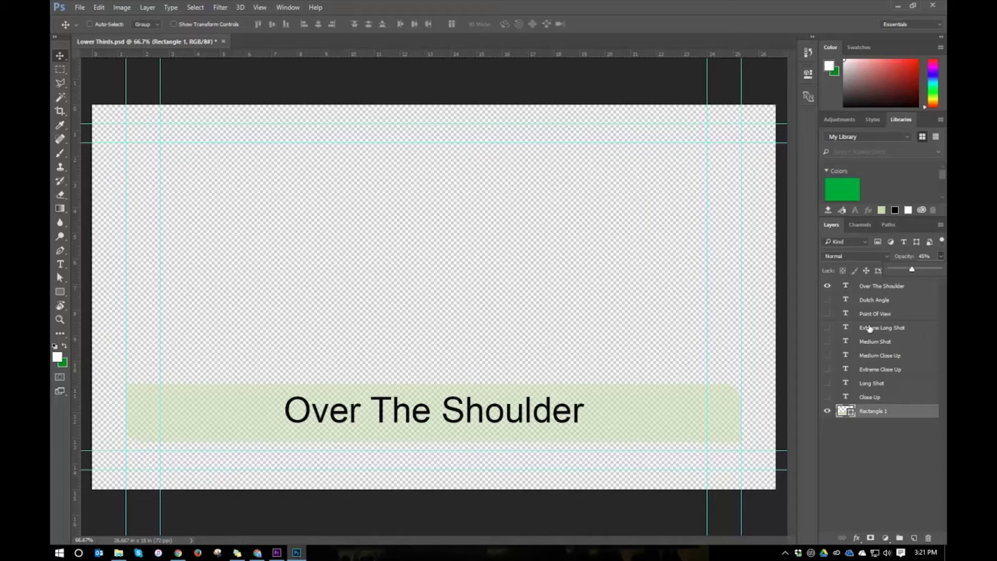
click(877, 286)
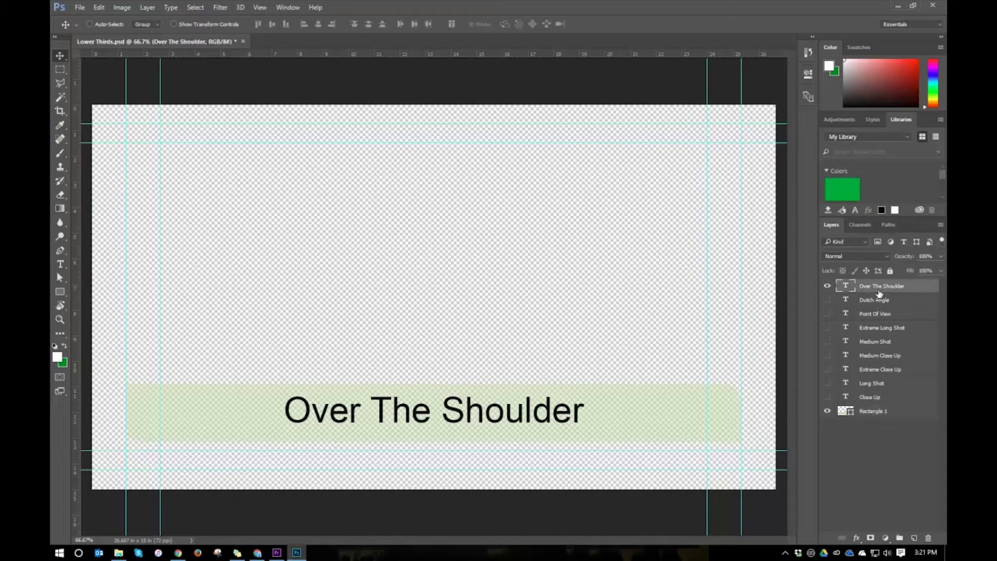
click(898, 418)
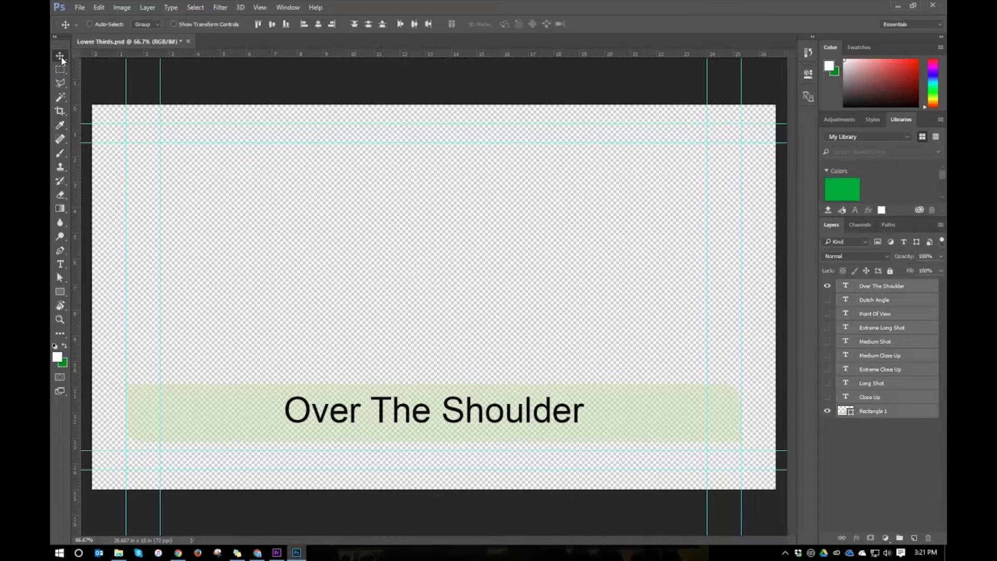
drag(502, 413, 495, 437)
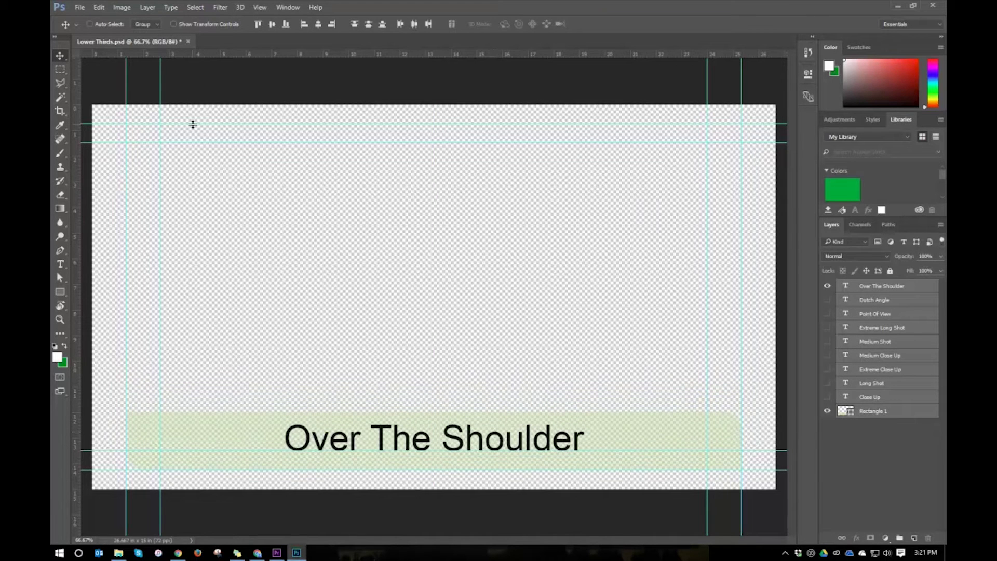
Save the edited Lower Thirds.psd file and switch back to Adobe Premiere Pro.
click(79, 7)
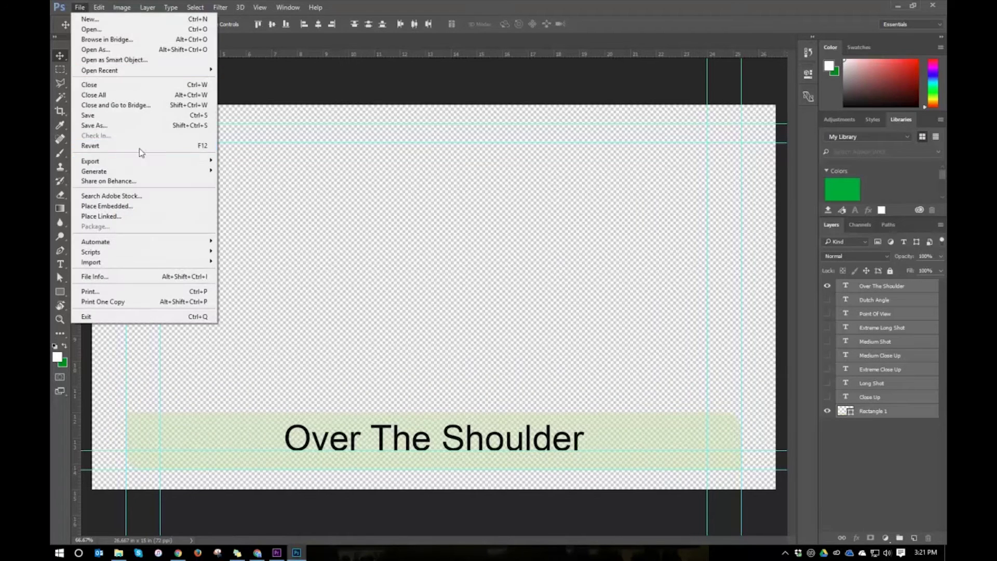
click(139, 116)
click(276, 552)
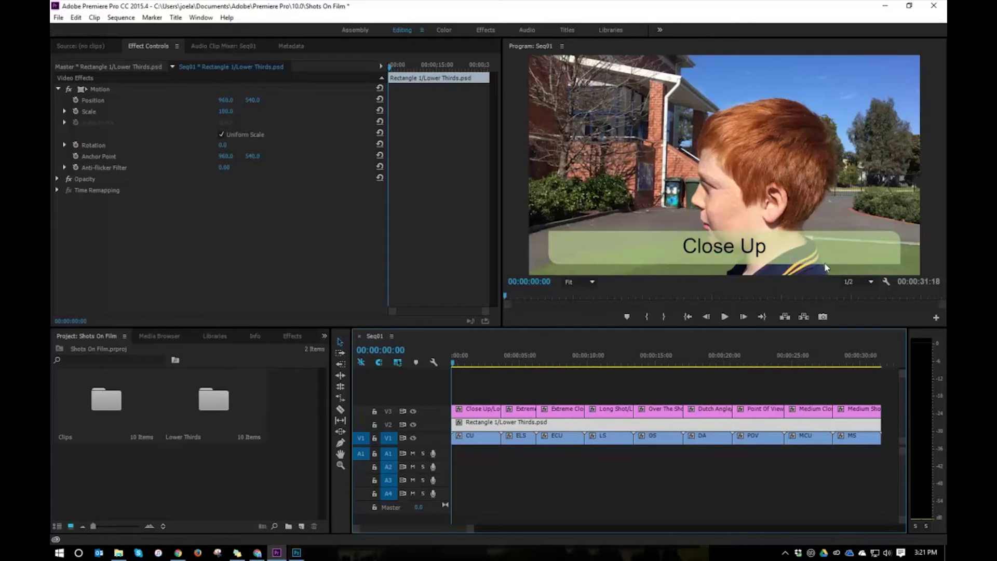
drag(453, 366, 704, 431)
drag(625, 451, 444, 472)
Add a Cross Dissolve transition at every cut between the V1 clips, from CU through MS, accepting repeated frames.
click(292, 336)
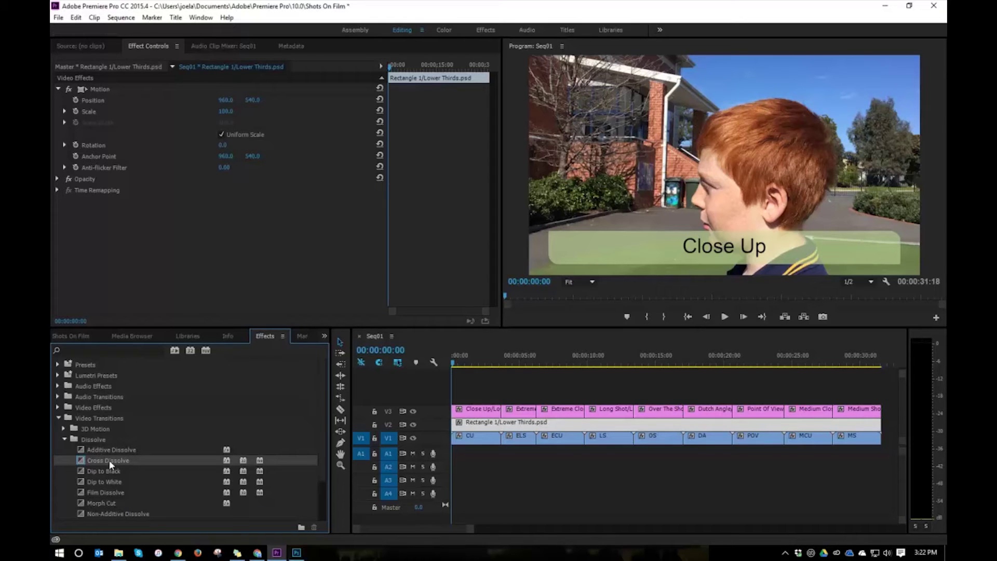
drag(109, 460, 504, 445)
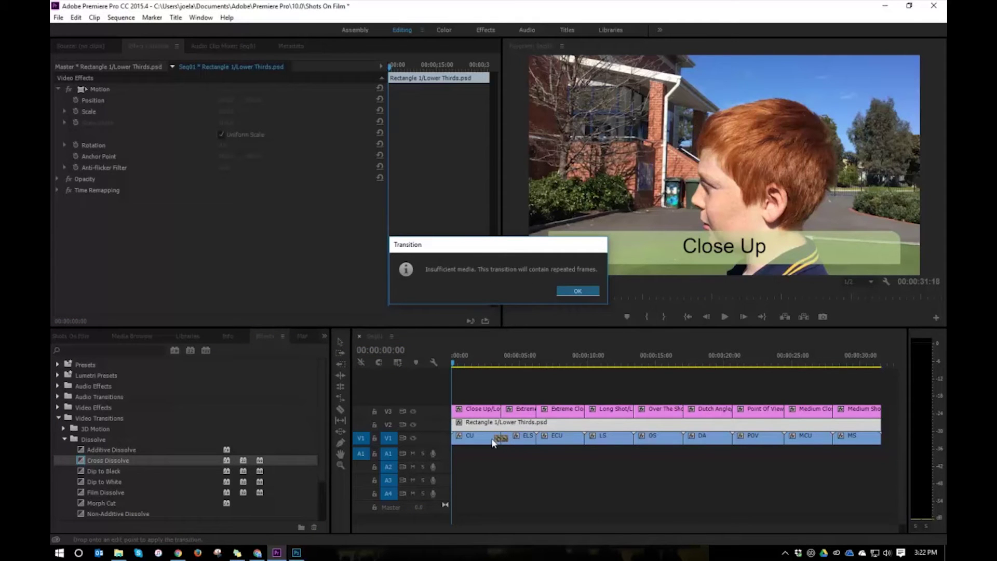
click(582, 290)
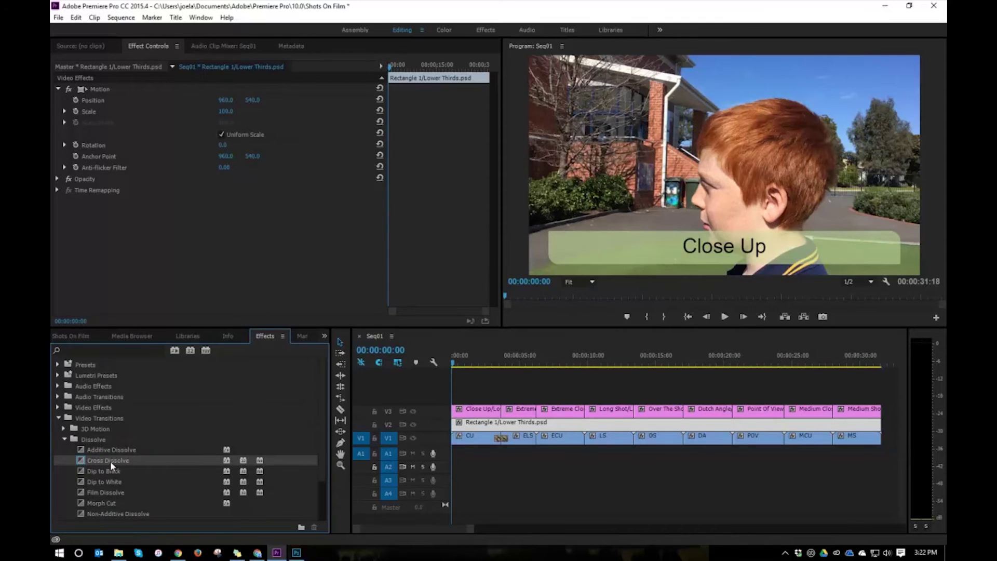
drag(111, 465, 538, 441)
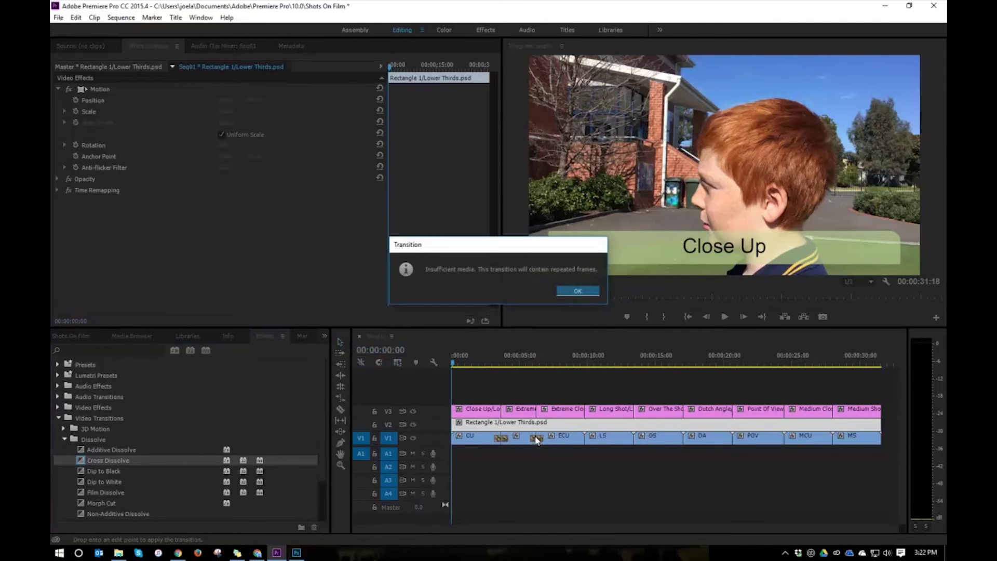
key(Return)
drag(107, 462, 684, 440)
drag(108, 462, 732, 440)
drag(108, 461, 832, 440)
key(Return)
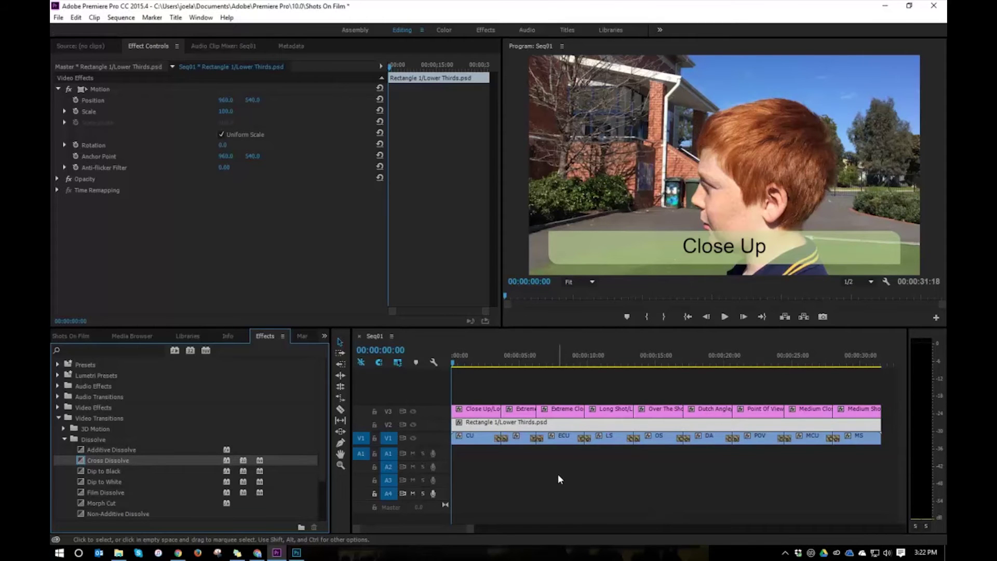
Create a new sequence from Seq01 in the project's Clips bin.
click(74, 336)
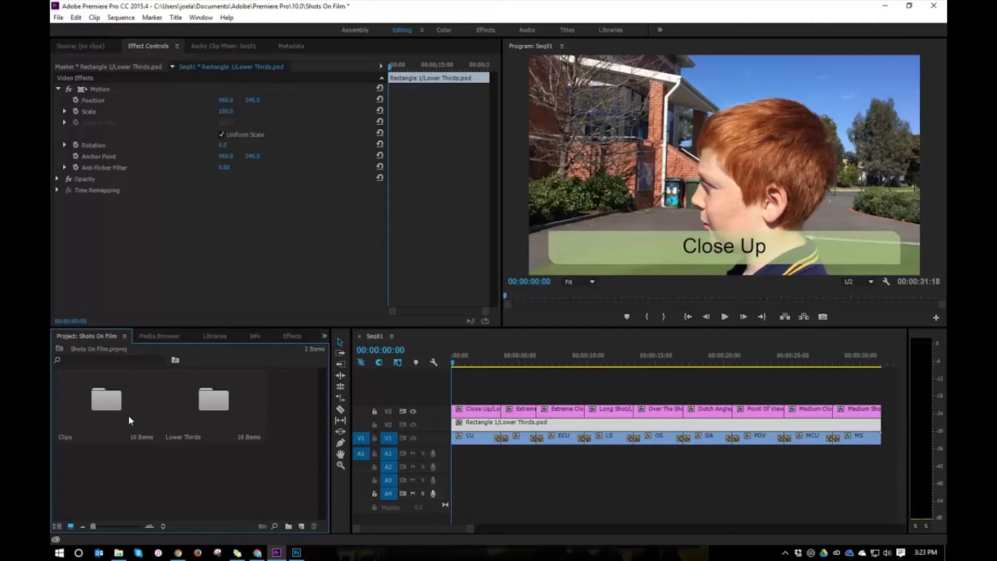
double_click(107, 408)
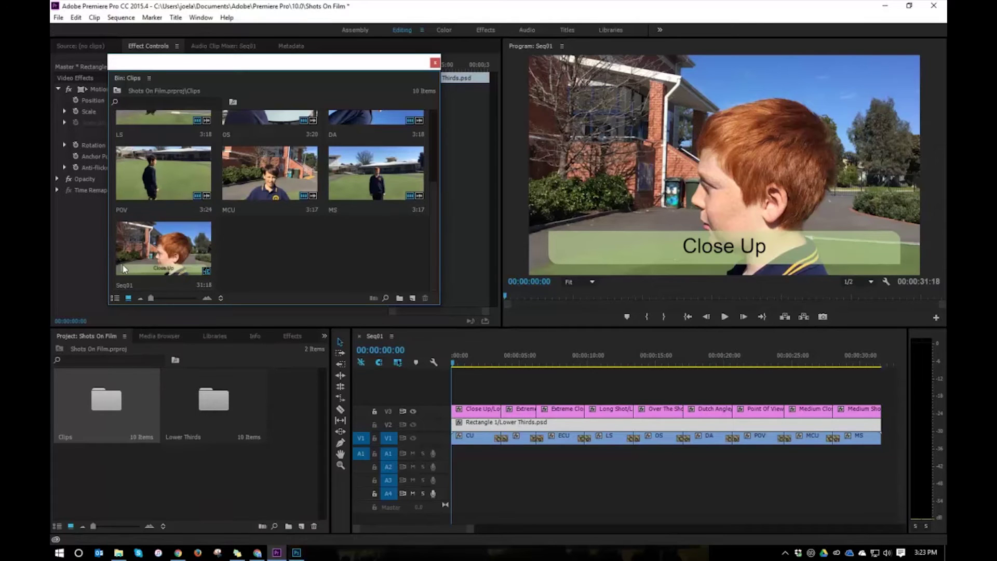
right_click(170, 258)
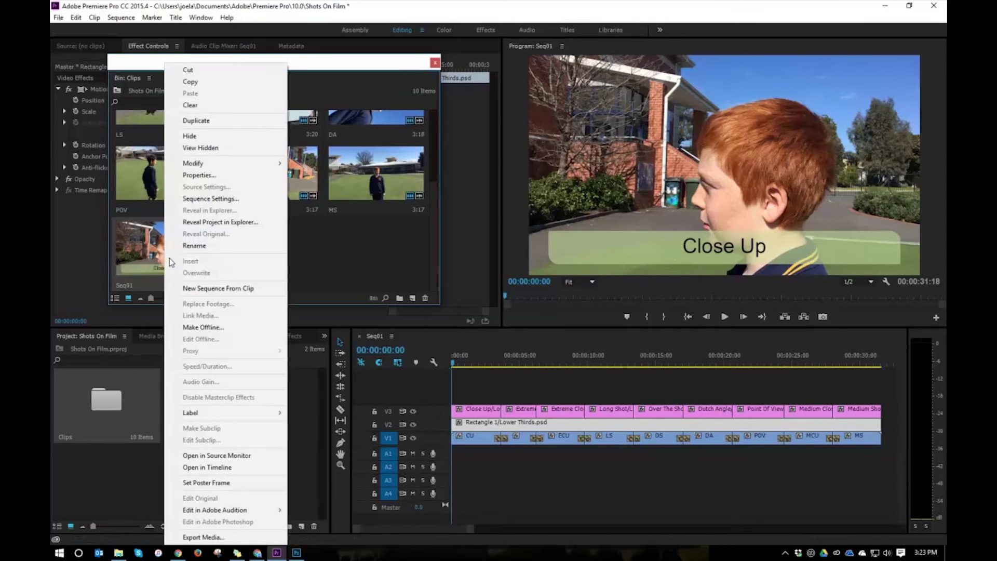
click(211, 290)
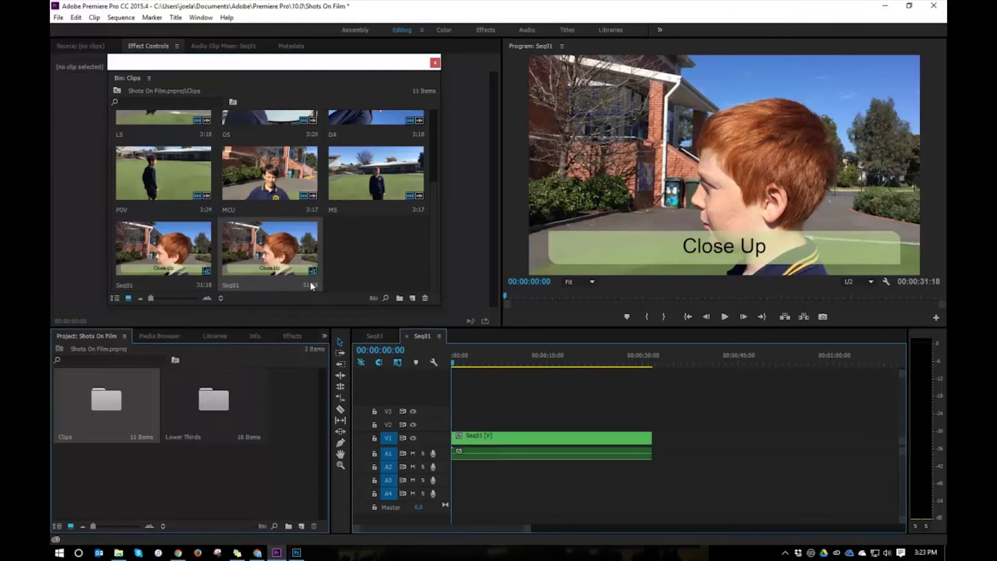
Rename the new sequence in the Clips bin as Seq02 and close the bin window.
click(230, 284)
click(244, 285)
key(BackSpace)
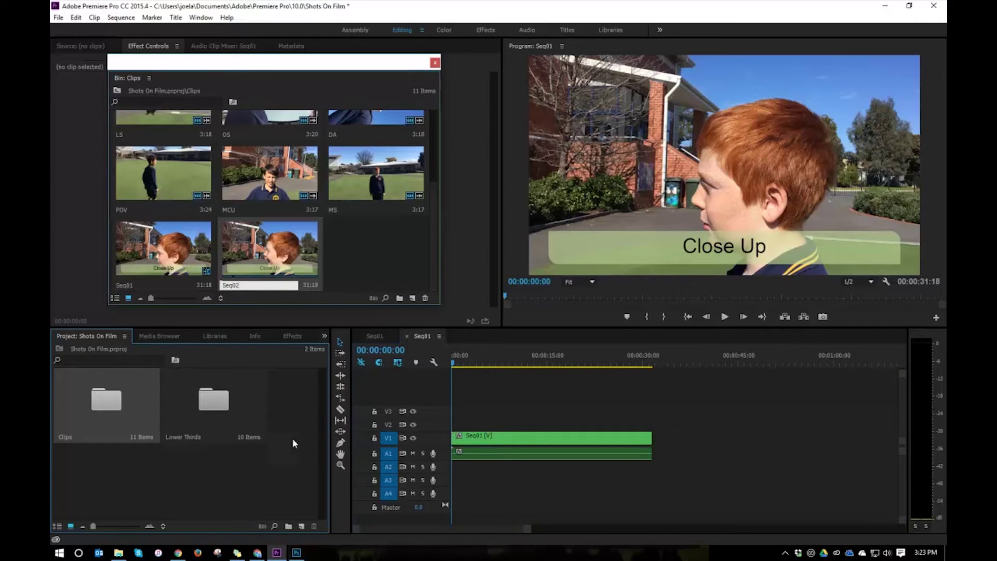
text(2)
click(436, 62)
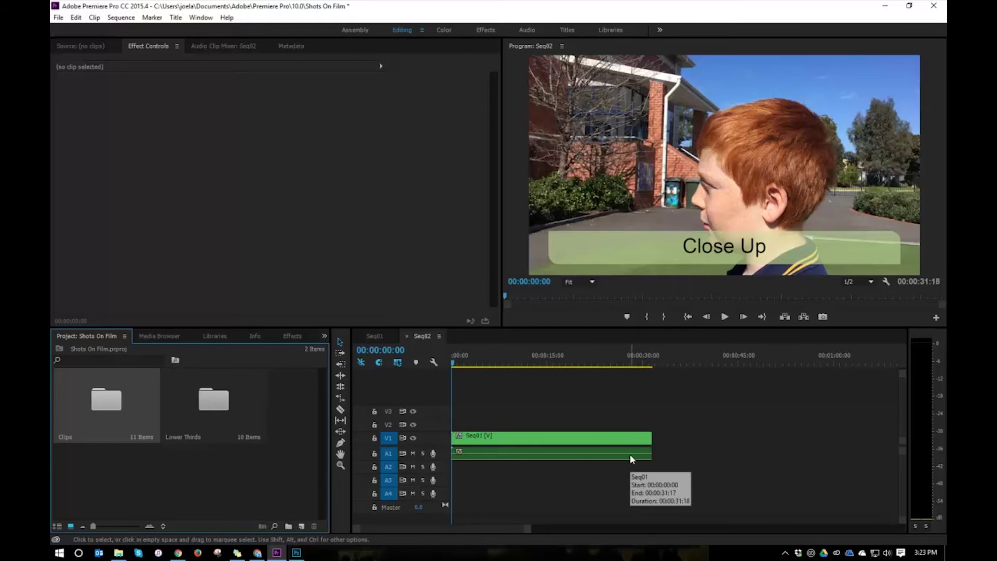
Delete the nested clip's A1 audio in Seq02 and shift the Seq01 clip on V1 about 5 seconds later.
click(509, 455)
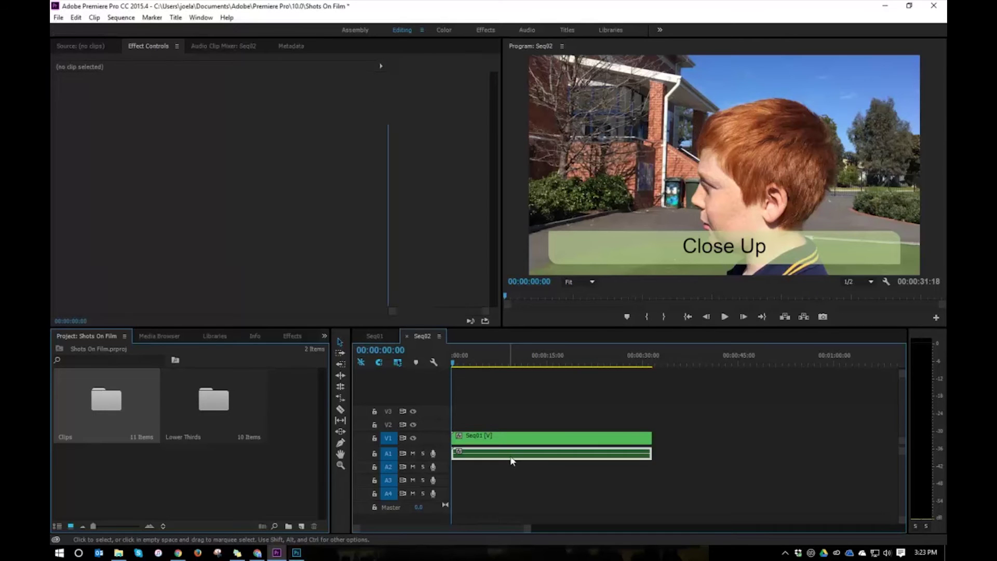
key(Delete)
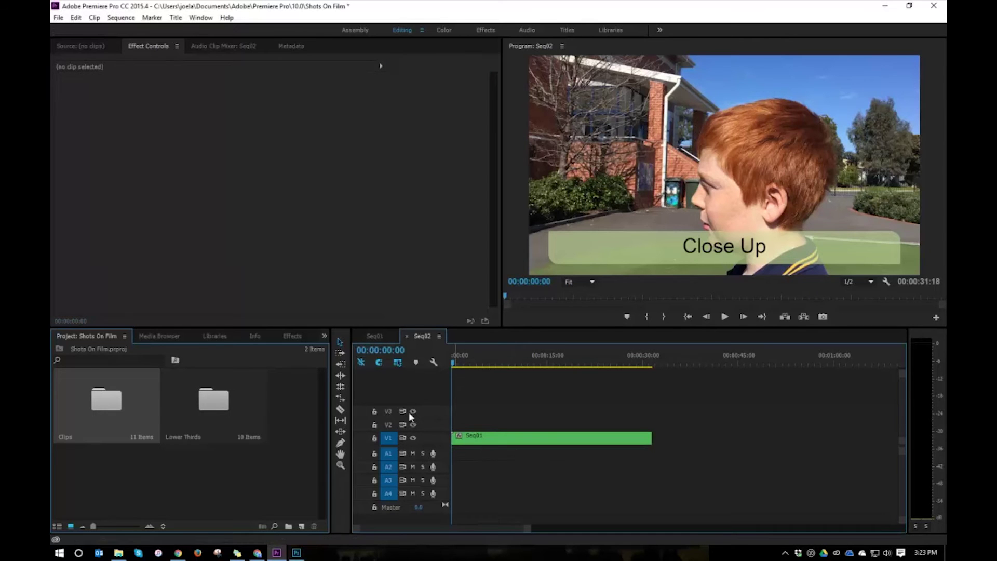
click(376, 337)
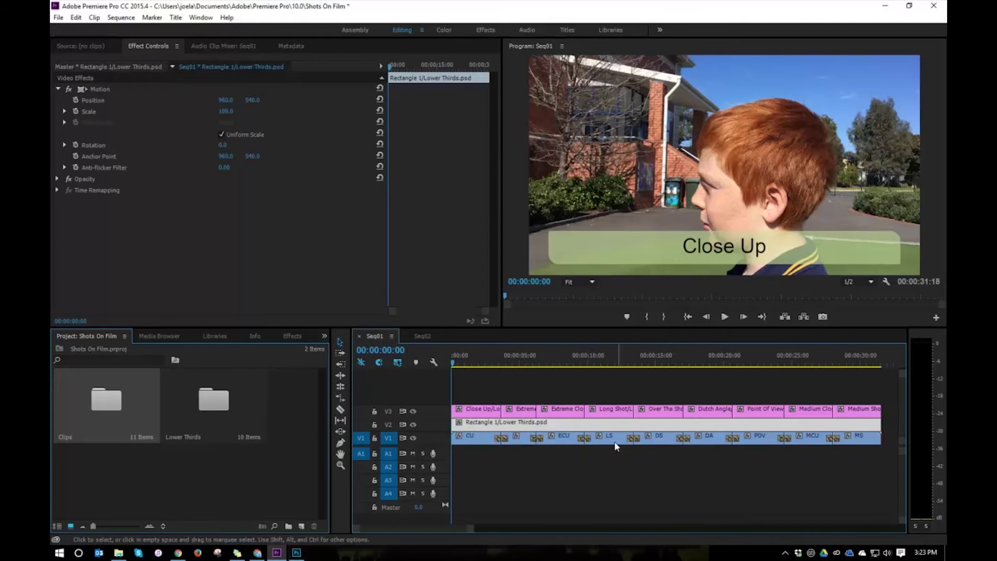
click(419, 338)
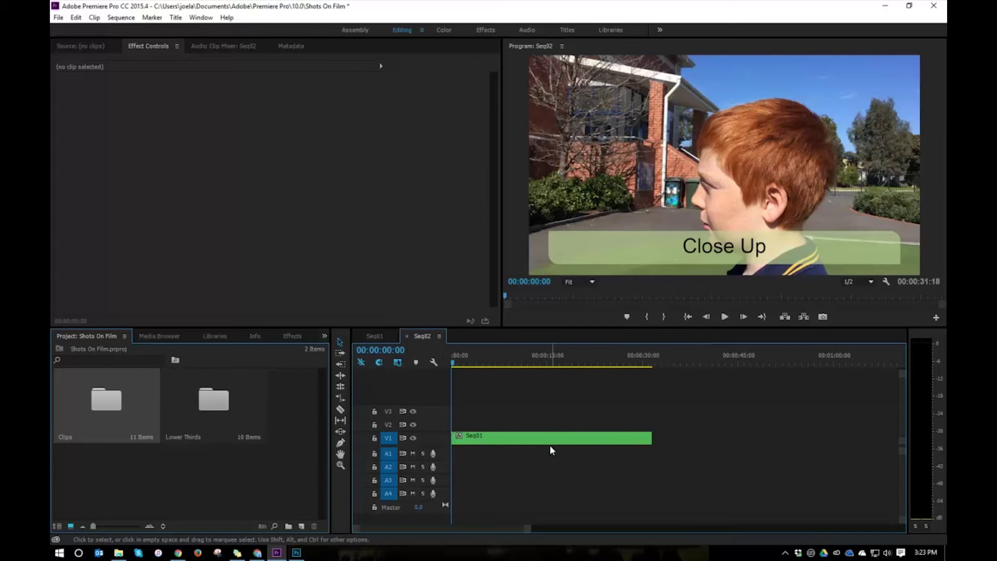
drag(529, 437, 564, 442)
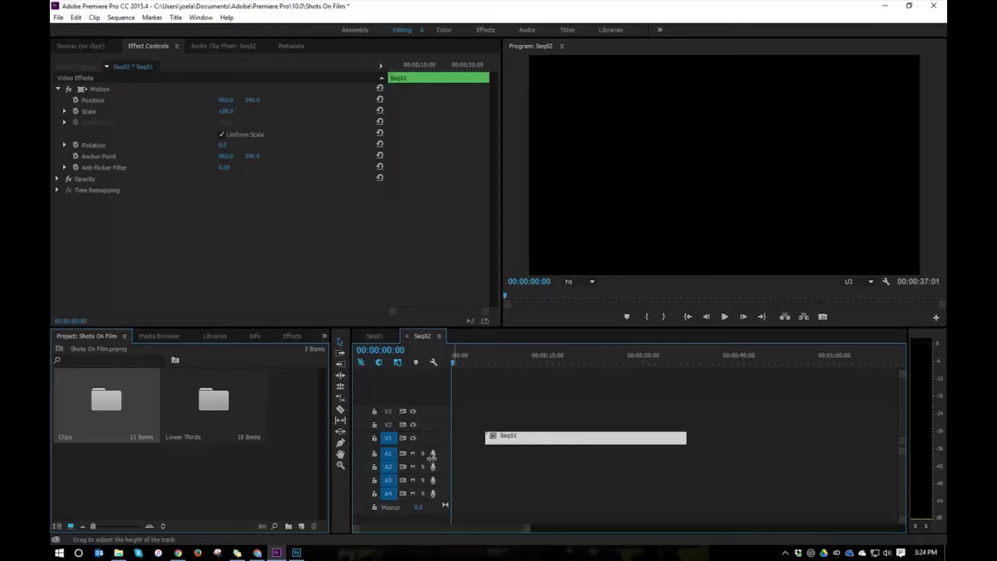
Create a new title named Title 01 with the default video settings.
click(59, 17)
mouse_move(73, 30)
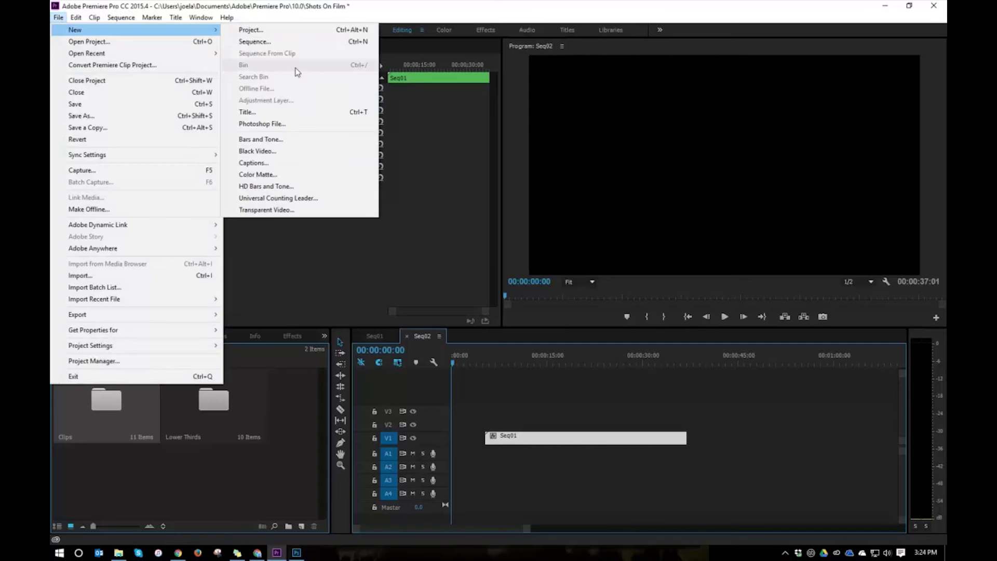
click(288, 111)
click(521, 304)
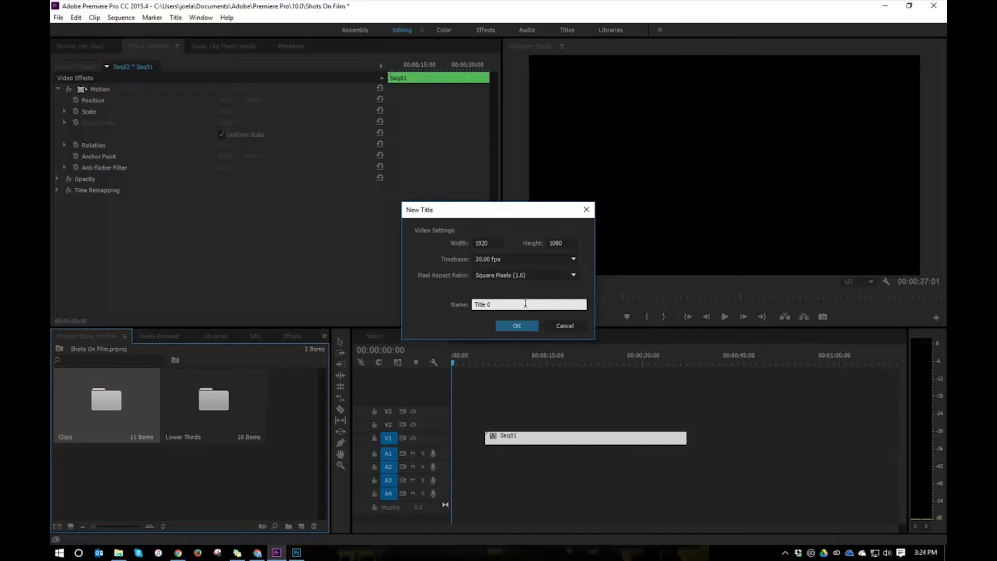
click(522, 327)
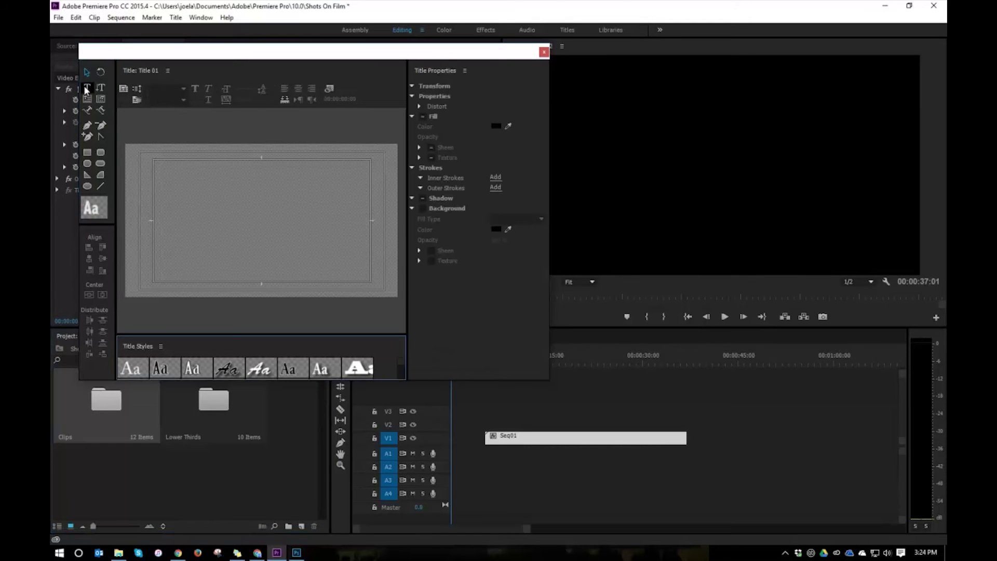
Add the text "SHOTS ON FILM" near the upper left of the title frame and finish the text entry.
click(176, 191)
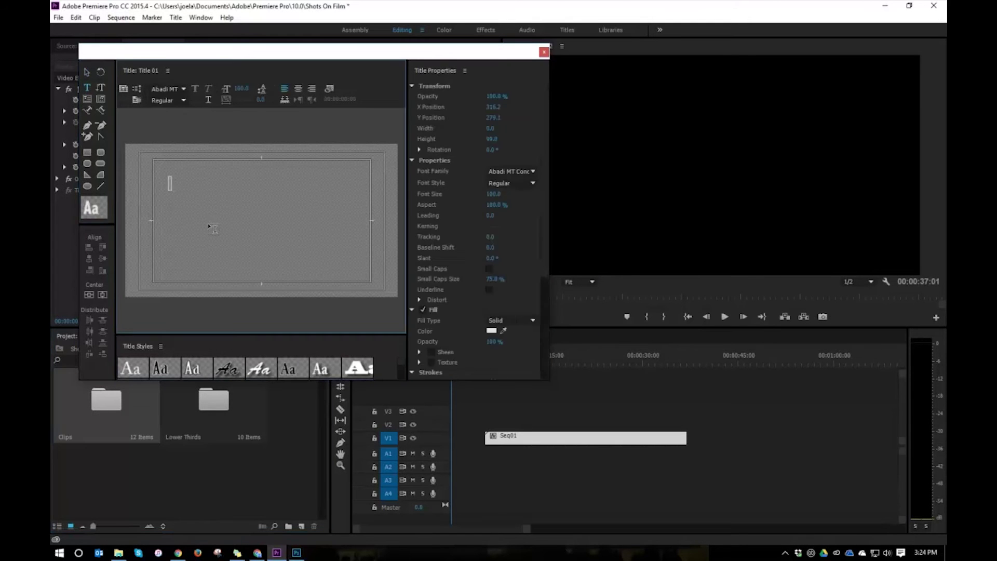
text(SHOTS ON)
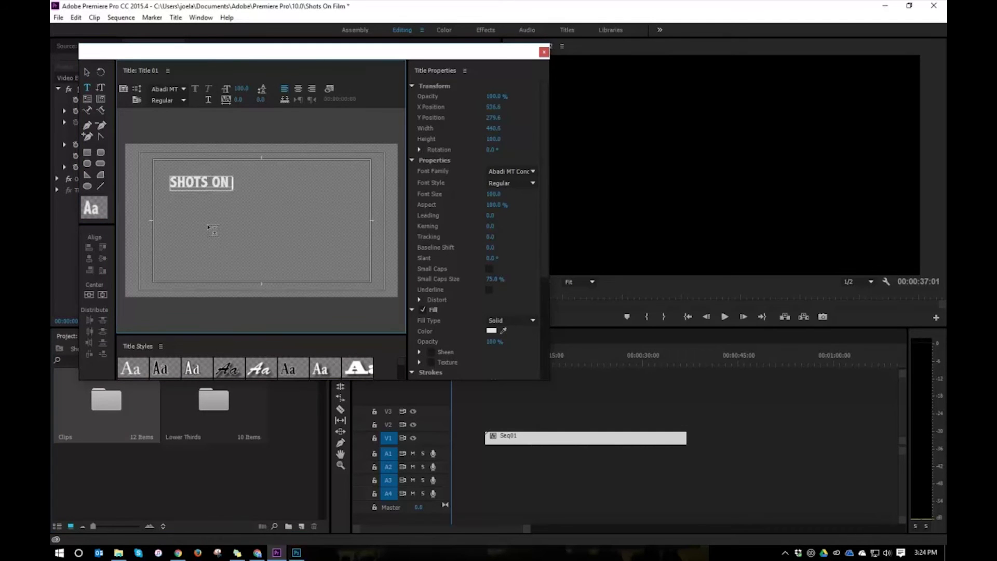
key(BackSpace)
text(N FILM)
click(87, 74)
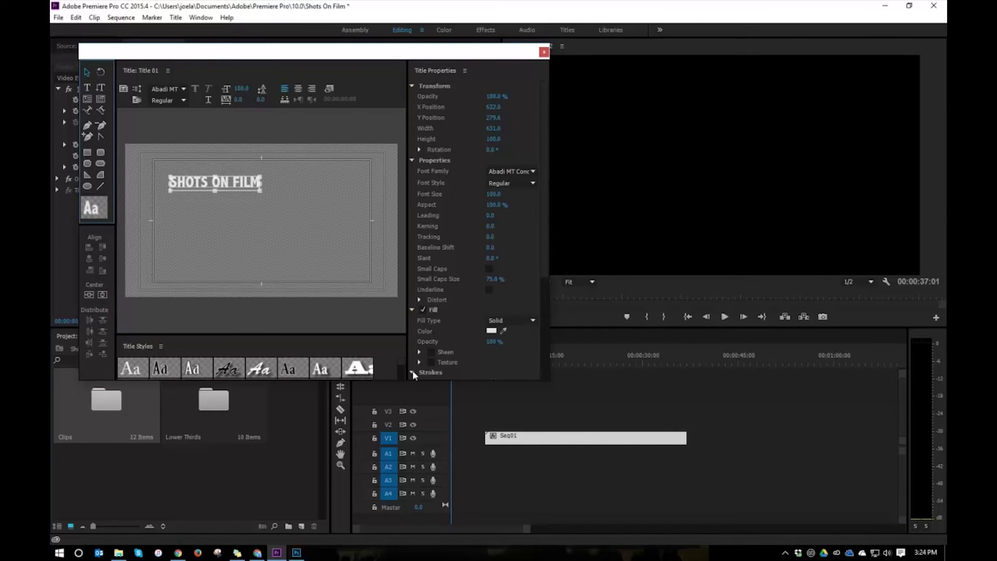
Apply the yellow gradient Hobo Std style to SHOTS ON FILM, and enlarge it, tilted to about 344°, at the frame's upper left.
scroll(403, 362, down, 3)
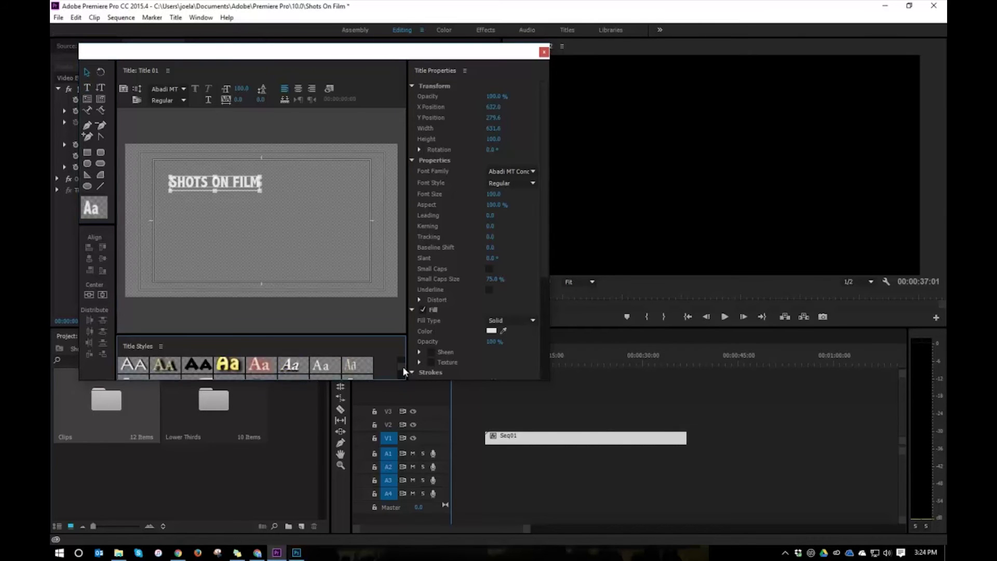
click(235, 365)
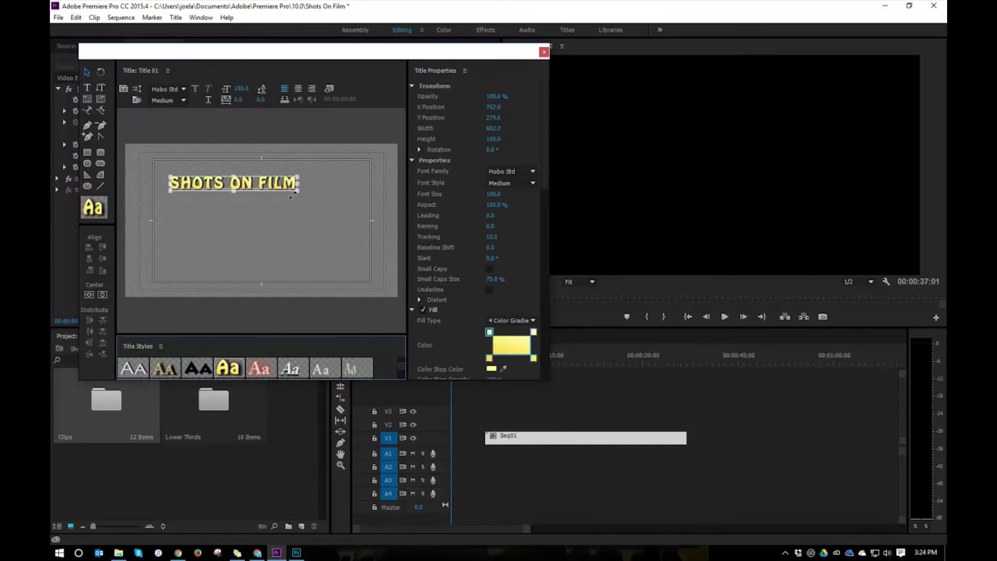
drag(296, 192, 337, 151)
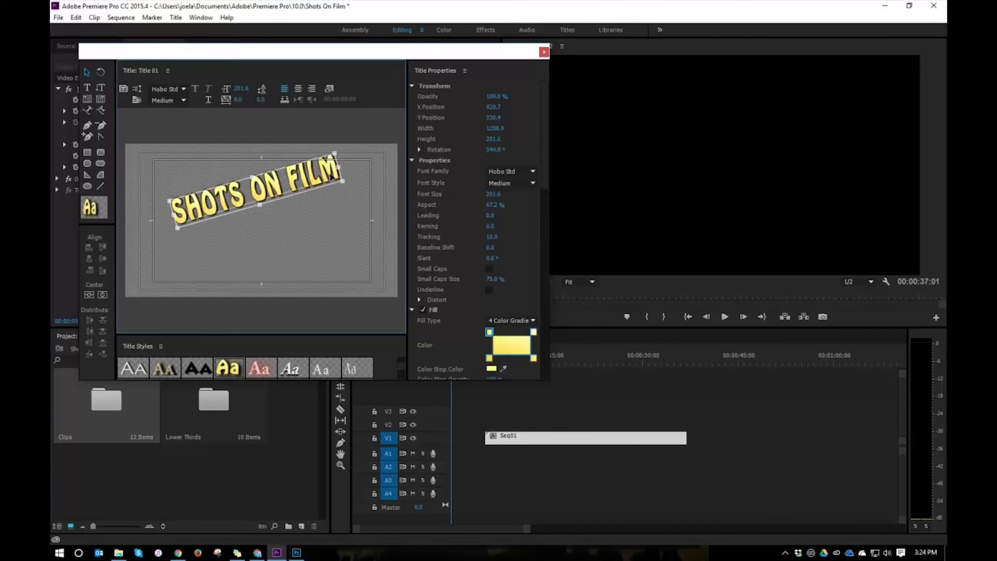
drag(276, 182, 243, 178)
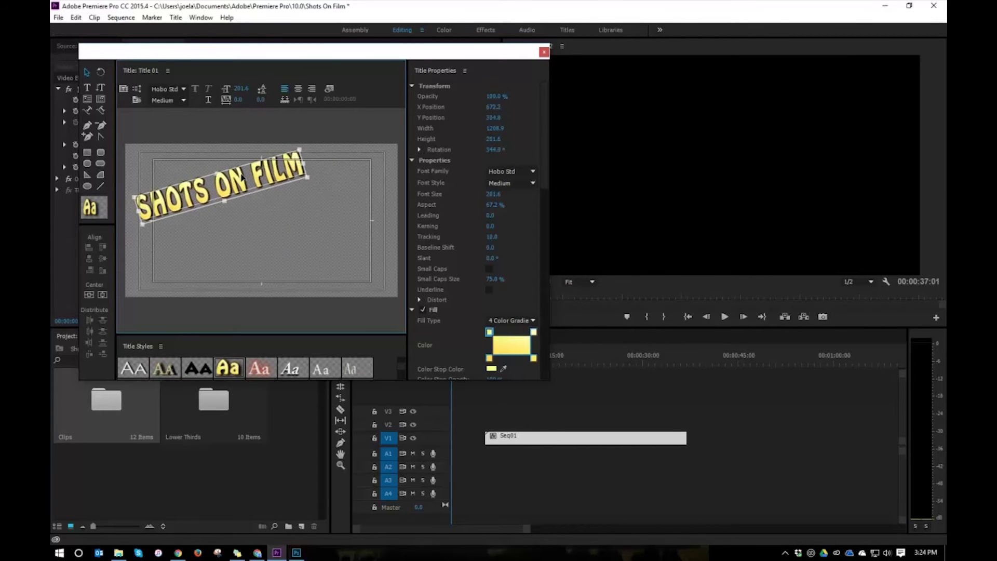
click(544, 52)
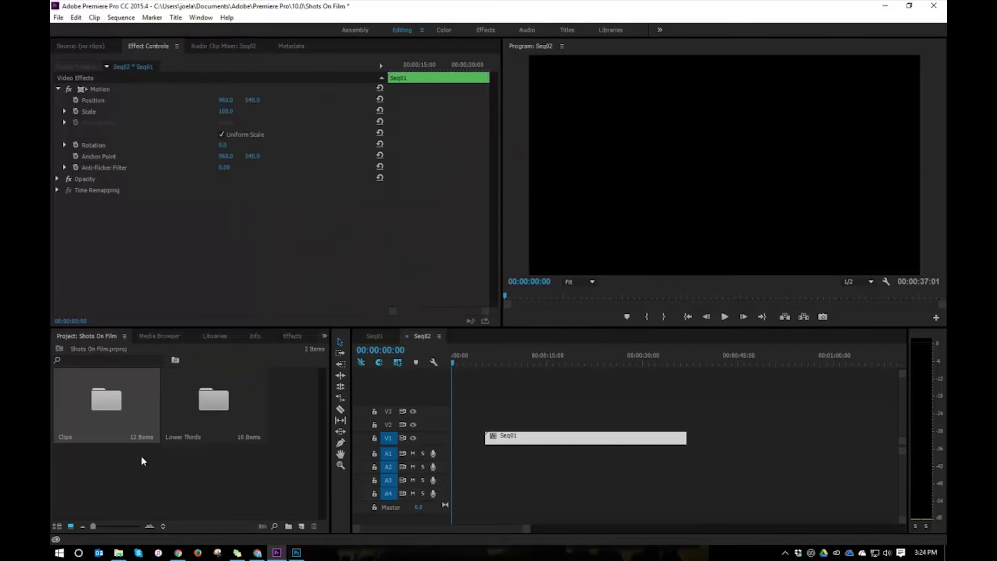
Move Title 01 out of the Clips bin into the project root and place it on V2 just before the Seq01 clip.
click(266, 487)
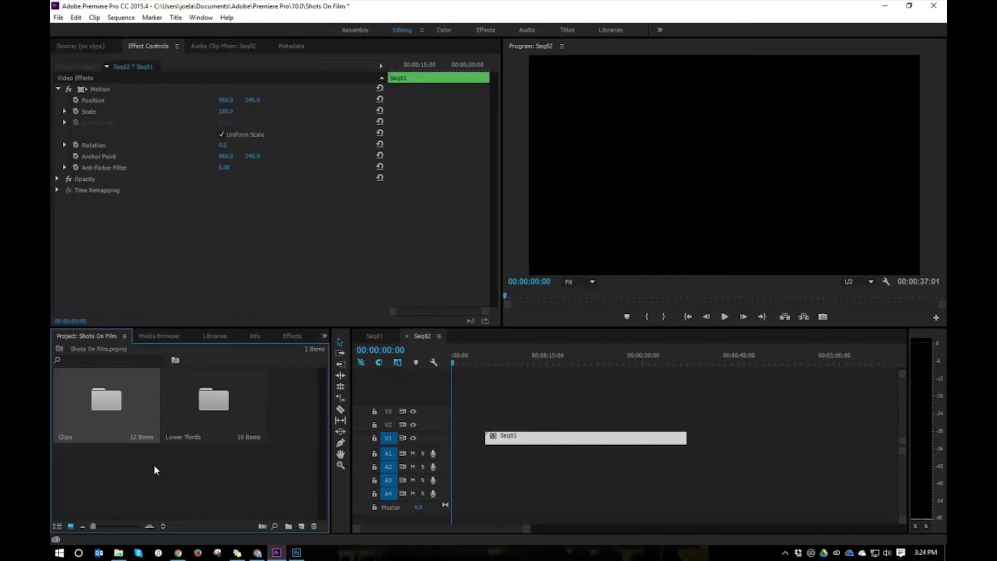
double_click(106, 414)
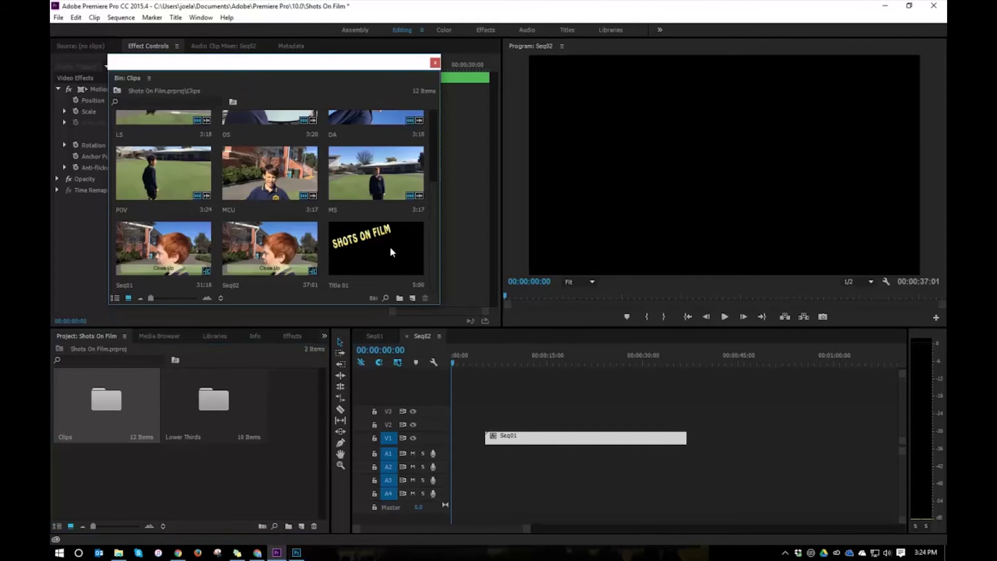
drag(390, 247, 305, 473)
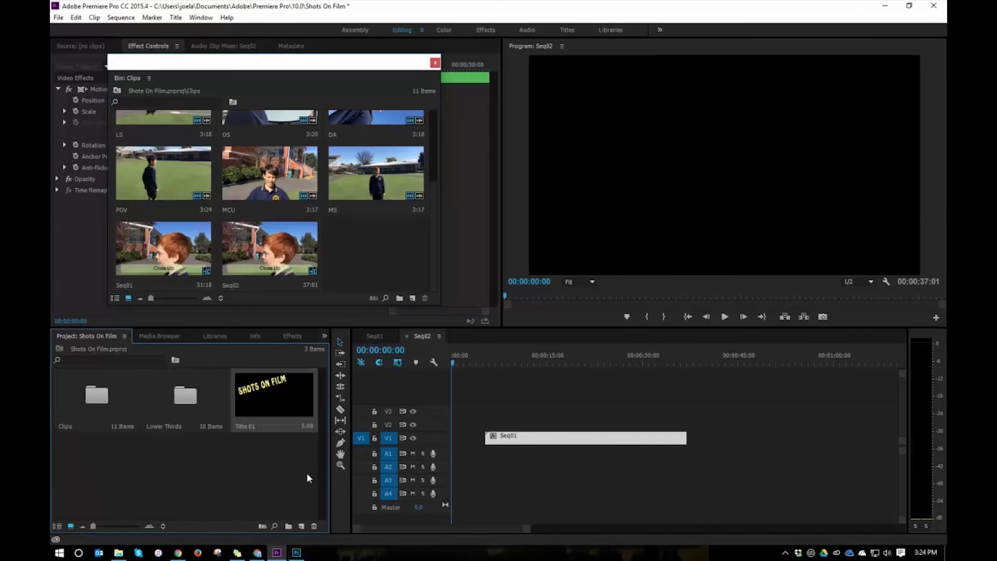
click(435, 63)
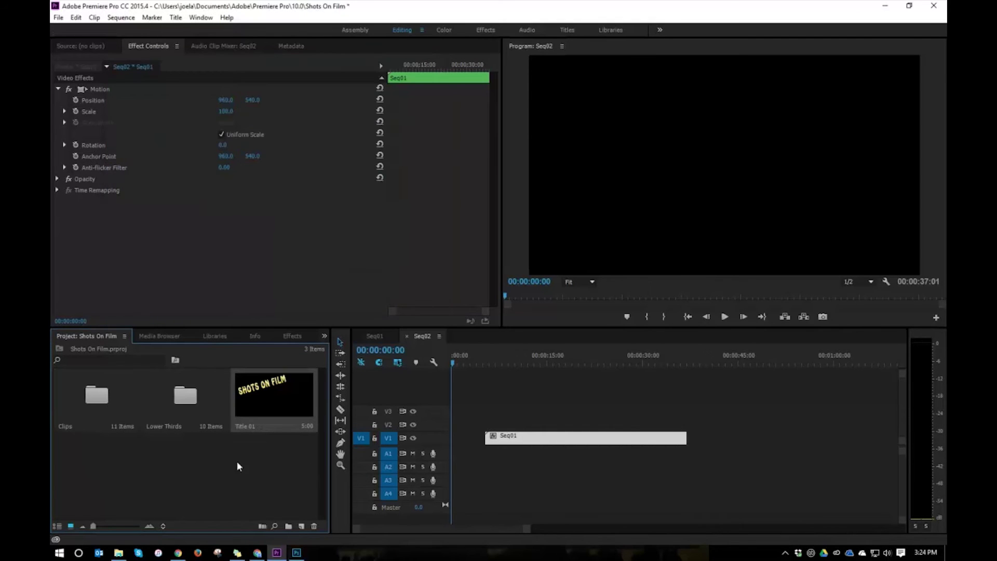
drag(280, 412, 457, 425)
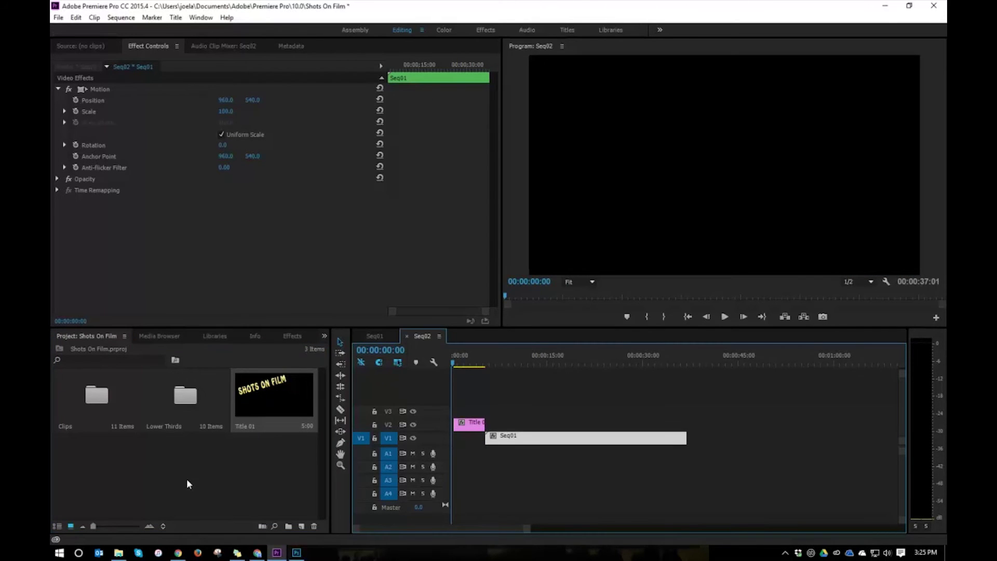
Create a new title named Title 02 with the default video settings.
right_click(157, 471)
mouse_move(205, 419)
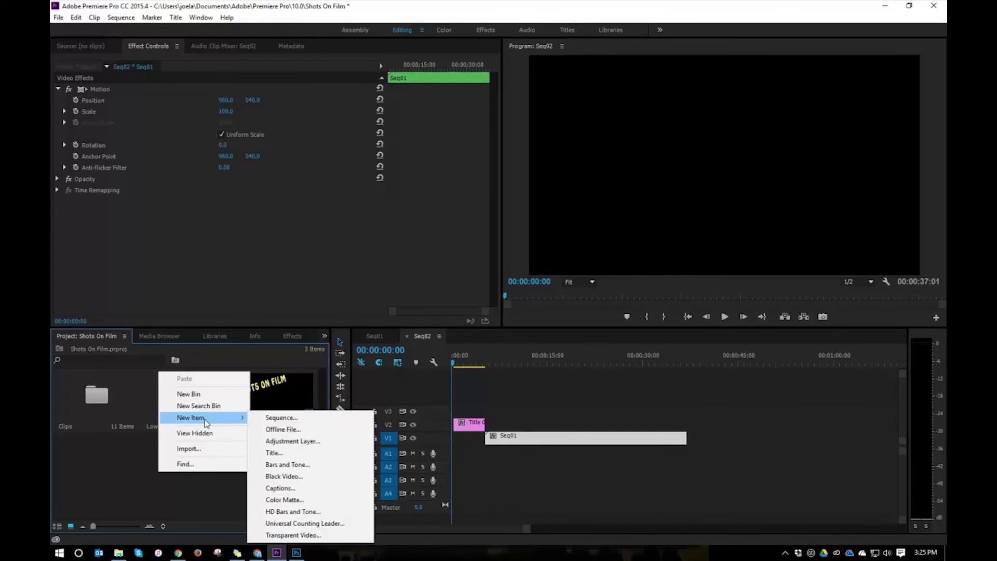
click(279, 454)
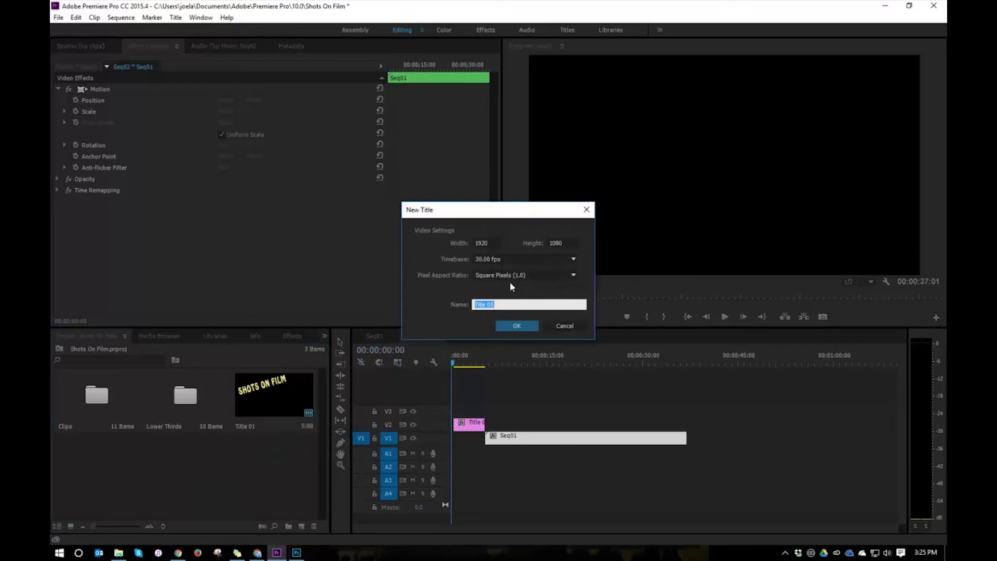
click(498, 303)
click(516, 325)
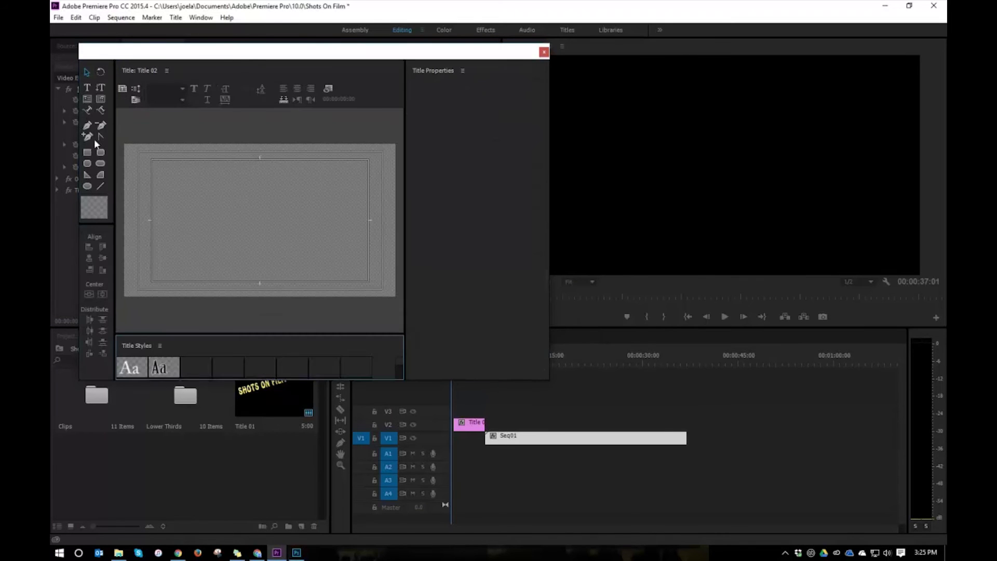
Add a capitalised "BY" credit with the author's name in the lower part of the title frame and finish the text entry.
click(88, 86)
click(241, 263)
text(BY MR AARONS)
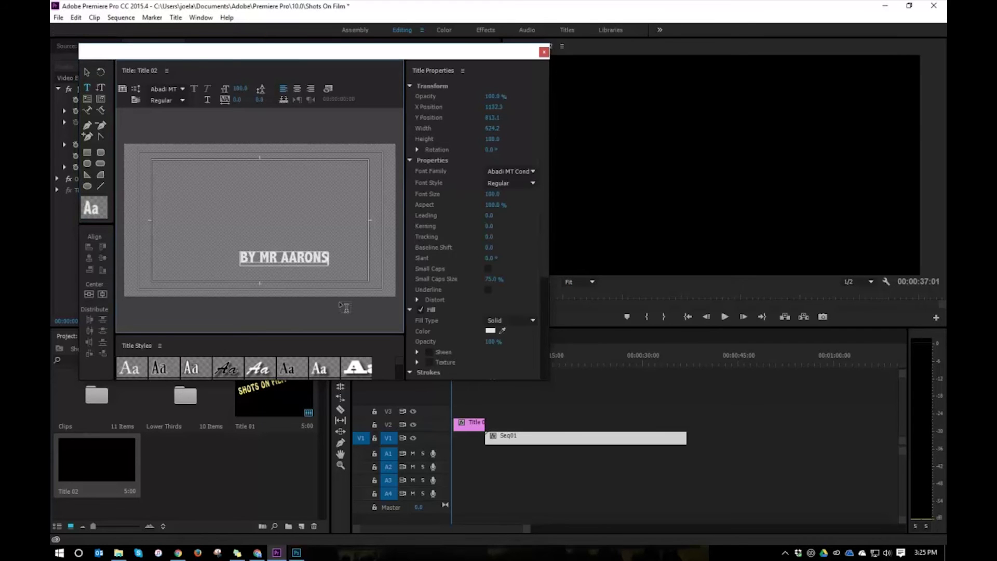
click(86, 71)
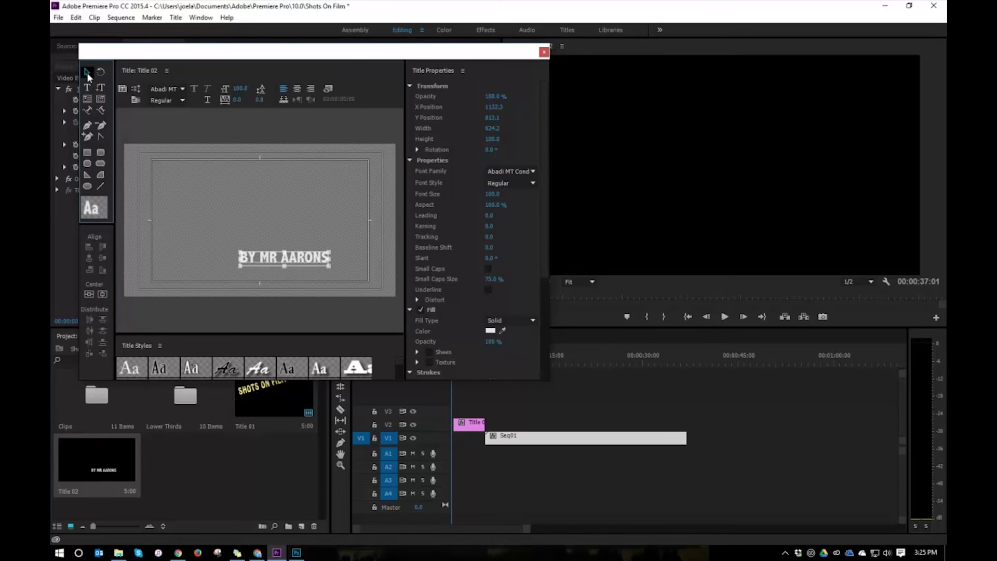
Fill the author credit with a solid orange and move it to the lower right of the title-safe area.
click(490, 330)
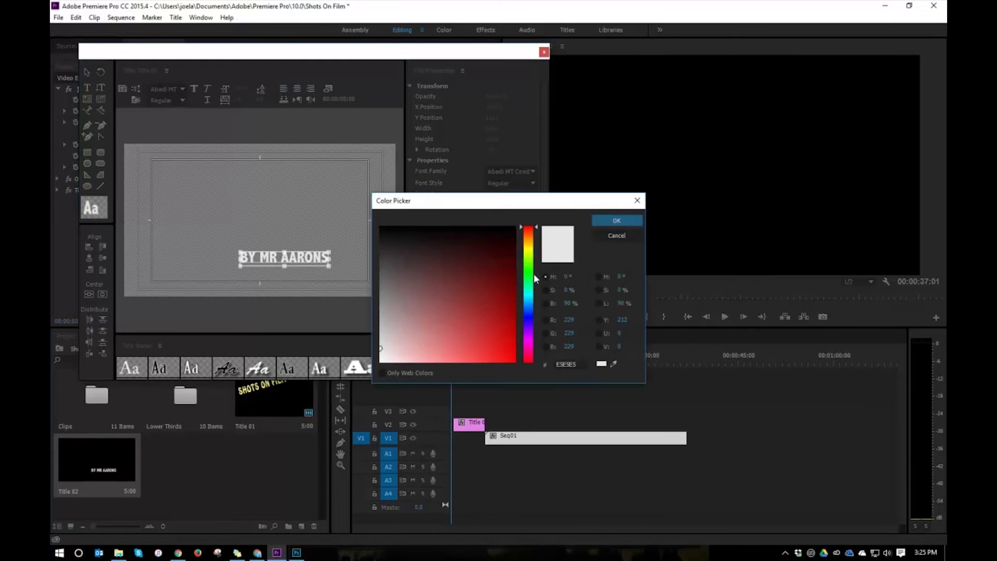
click(529, 242)
click(507, 332)
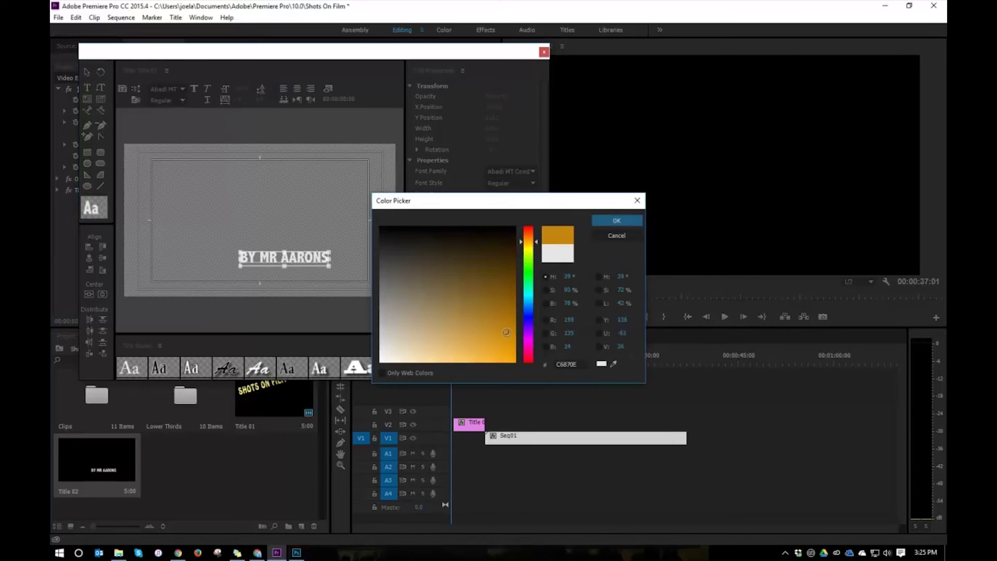
click(509, 344)
click(629, 218)
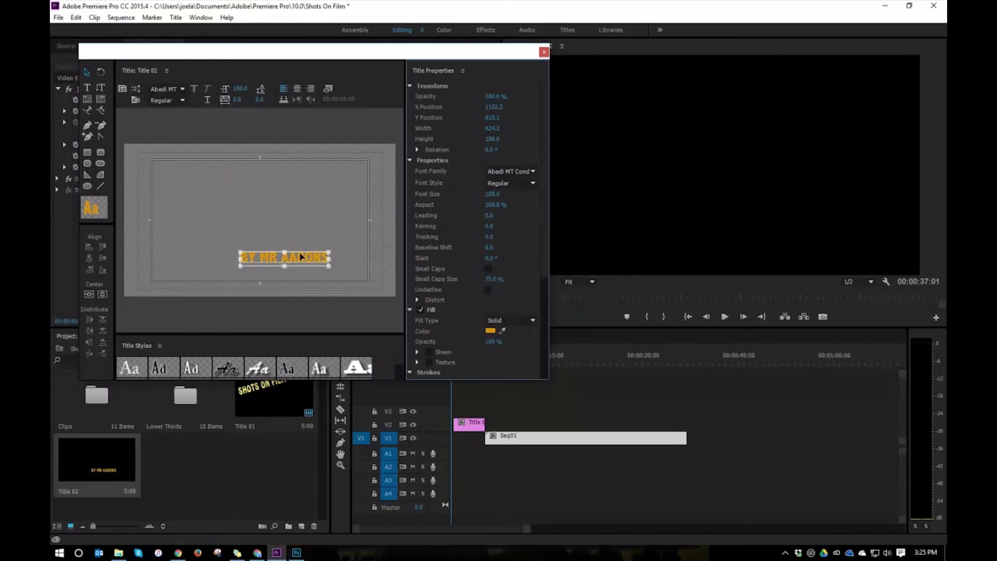
drag(304, 258, 332, 264)
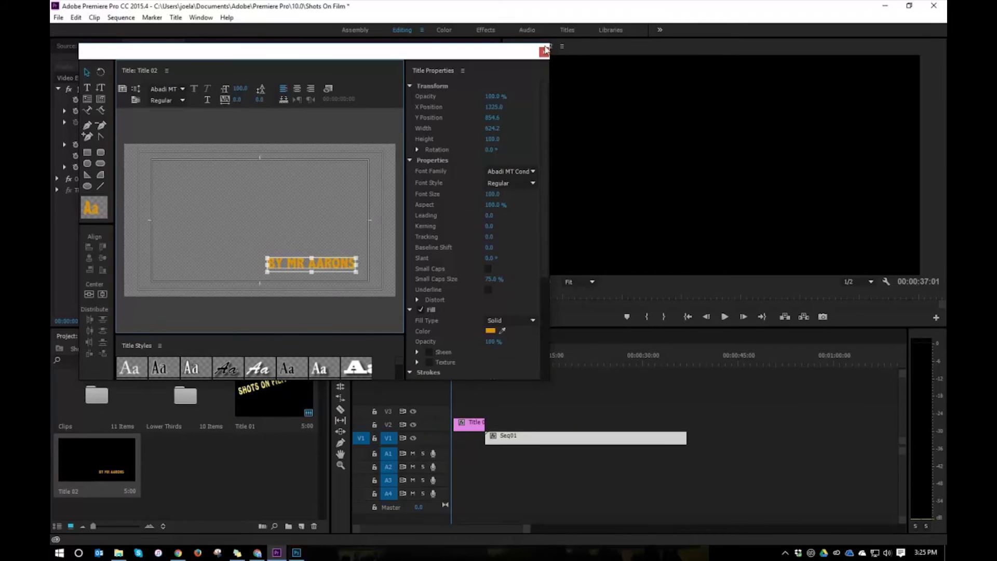
click(544, 51)
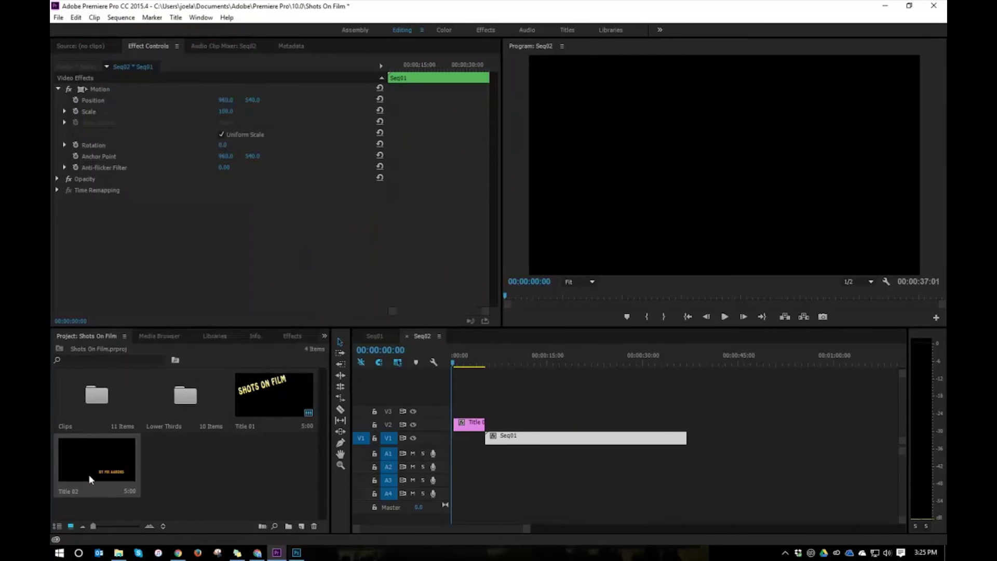
Place Title 02 on V3 above the second half of Title 01, ending where Title 01 ends.
drag(89, 472, 473, 411)
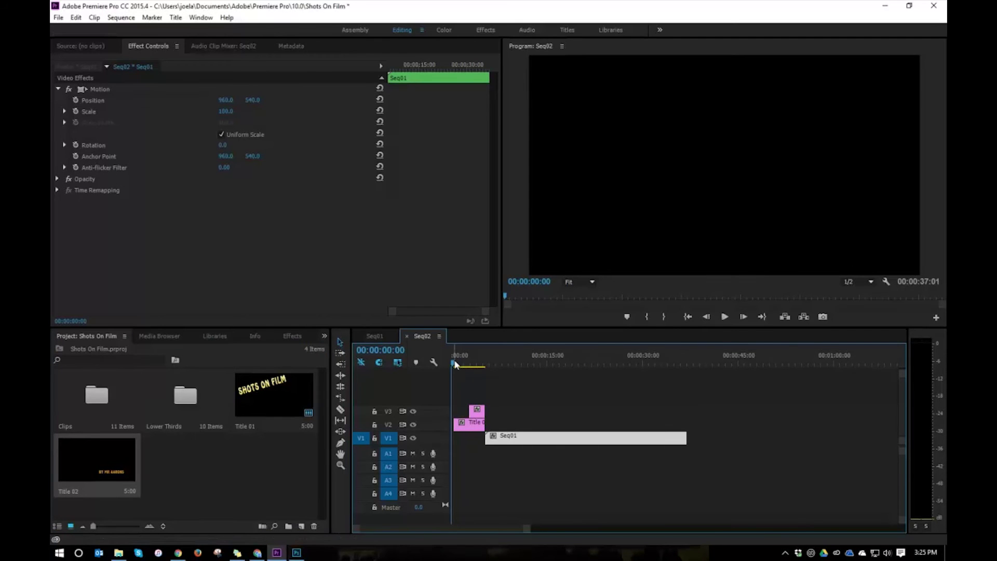
drag(455, 363, 408, 398)
Create another title named Title 03 with the default video settings.
click(204, 475)
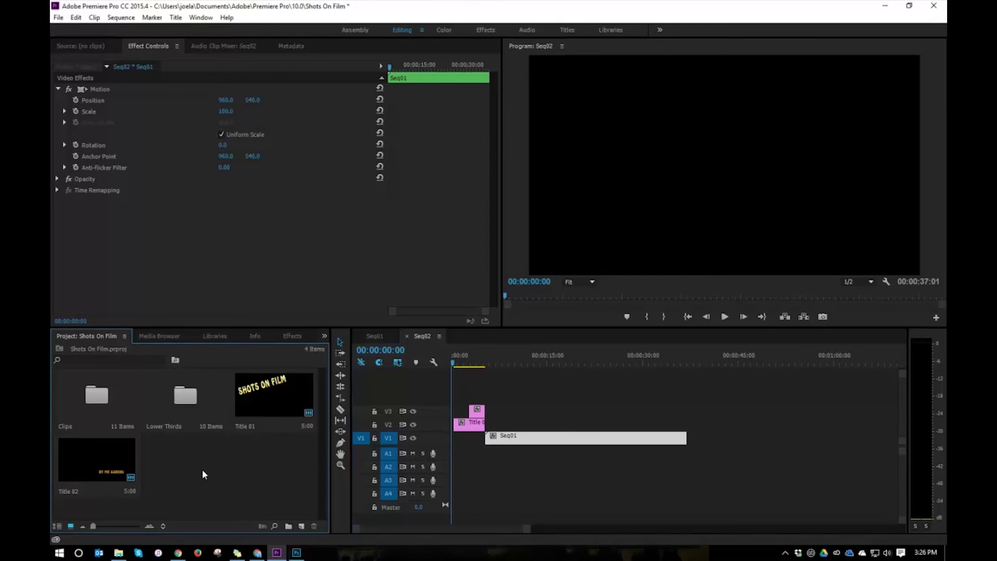
key(ctrl+t)
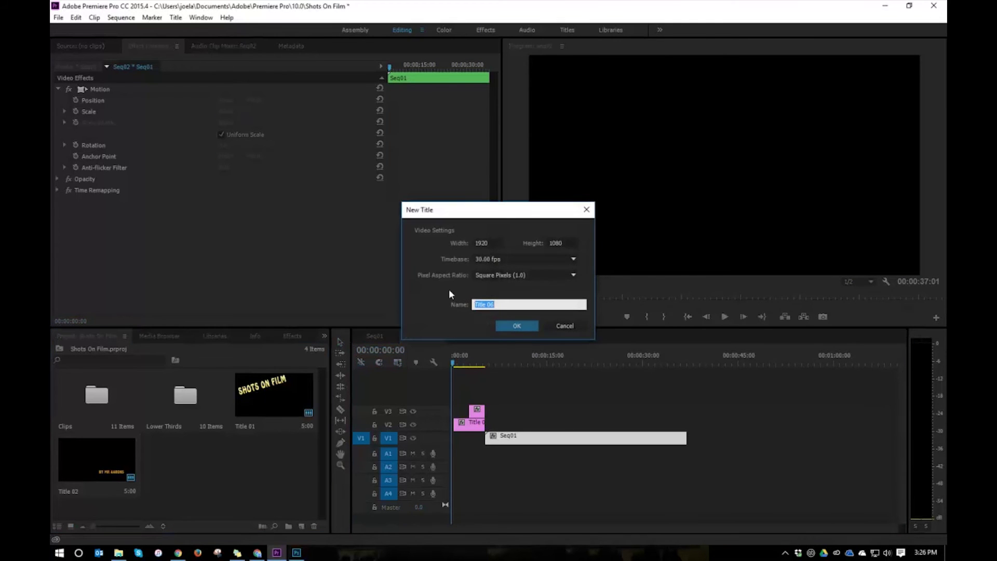
key(End)
key(BackSpace)
text(3)
click(503, 323)
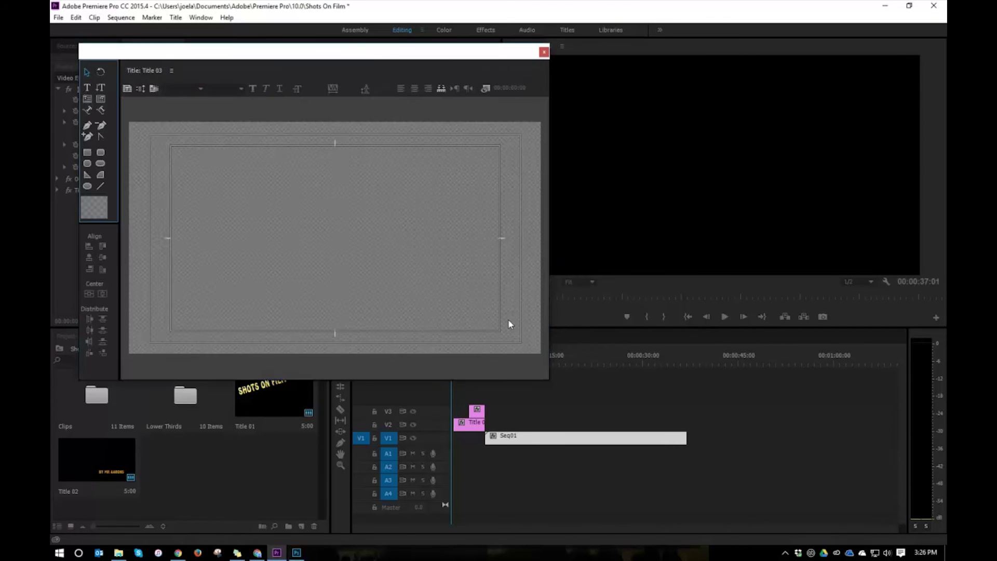
Add centre-aligned text at the top of the frame with the heading STARRING and the lines Mickey and Donald.
click(87, 91)
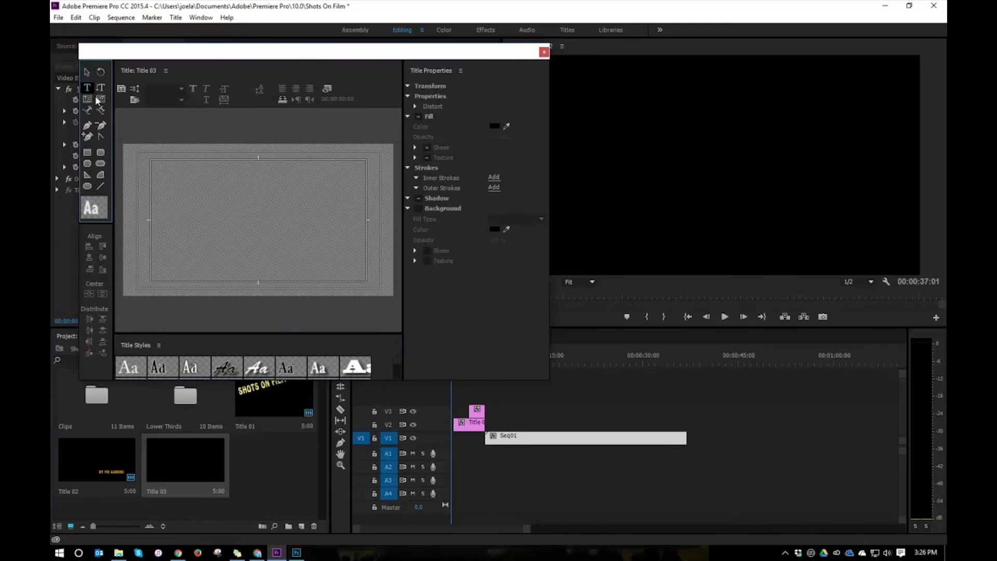
click(254, 163)
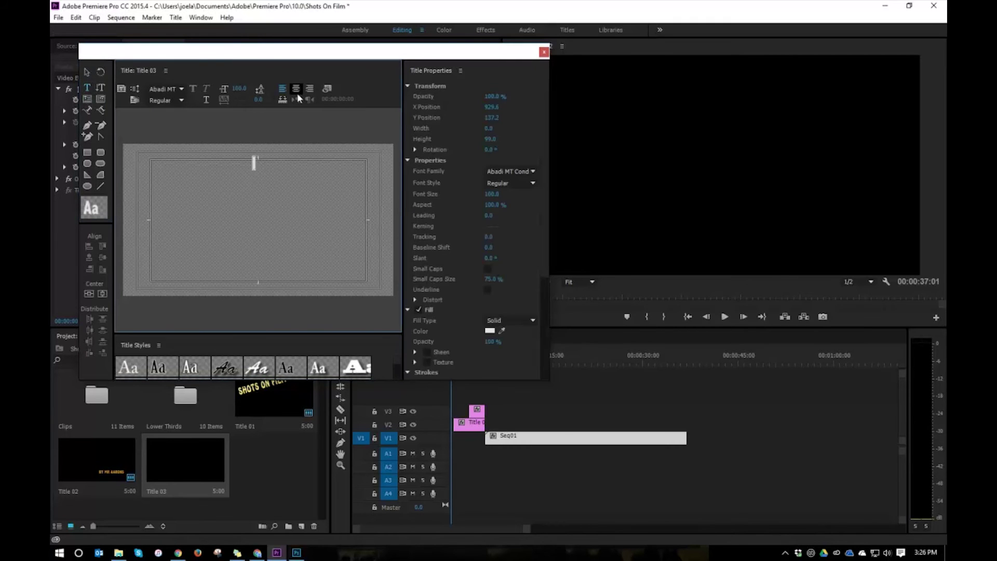
click(296, 88)
text(STARRING)
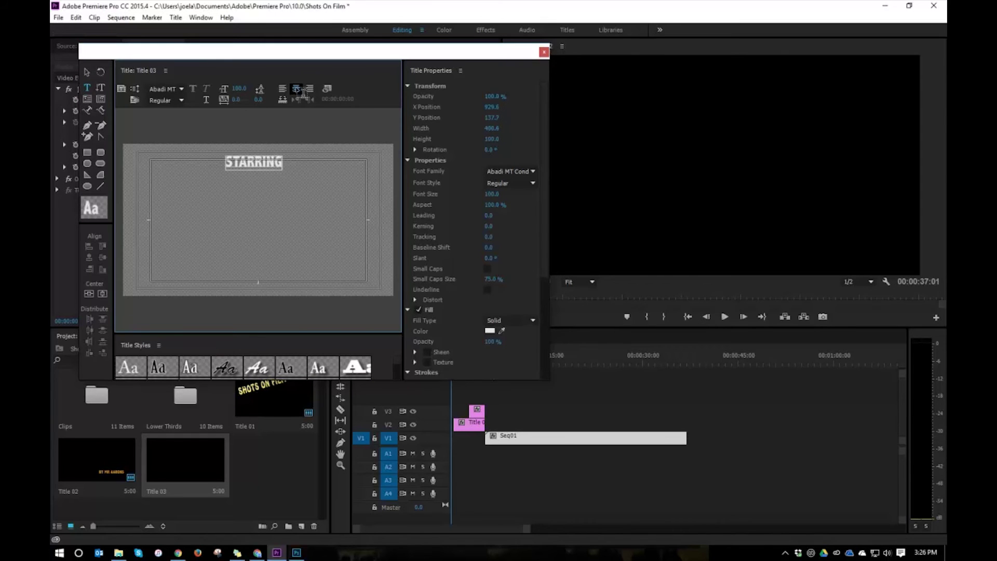
key(Return)
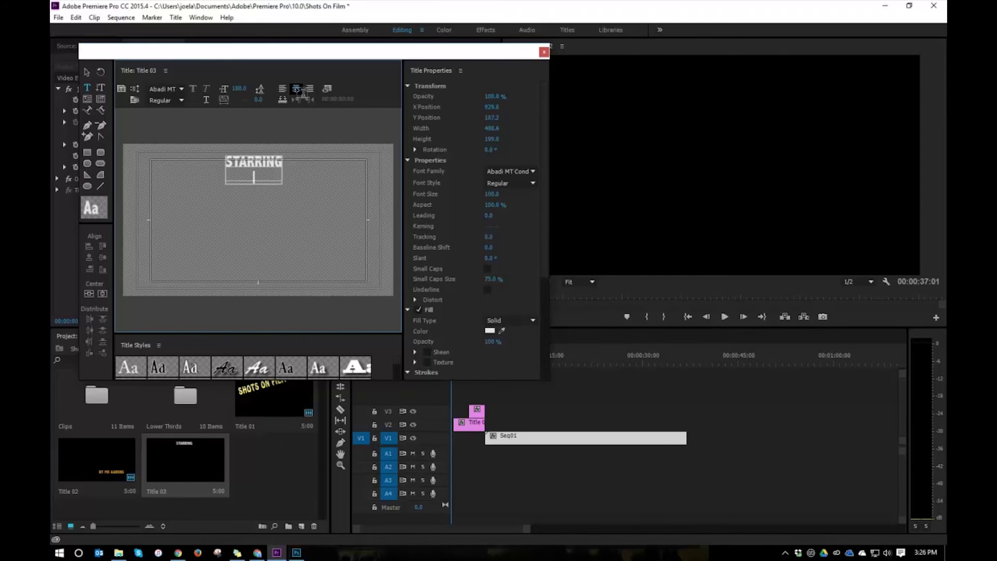
text(Mickey)
key(Return)
text(Donald)
Add a FILMED BY heading after a blank line, followed by the first filmmaker's name, Mickey and Donald on separate lines.
key(Return)
key(Return)
text(FILM)
key(BackSpace)
key(BackSpace)
text(LMED BY)
key(Return)
text(Mr Aarons)
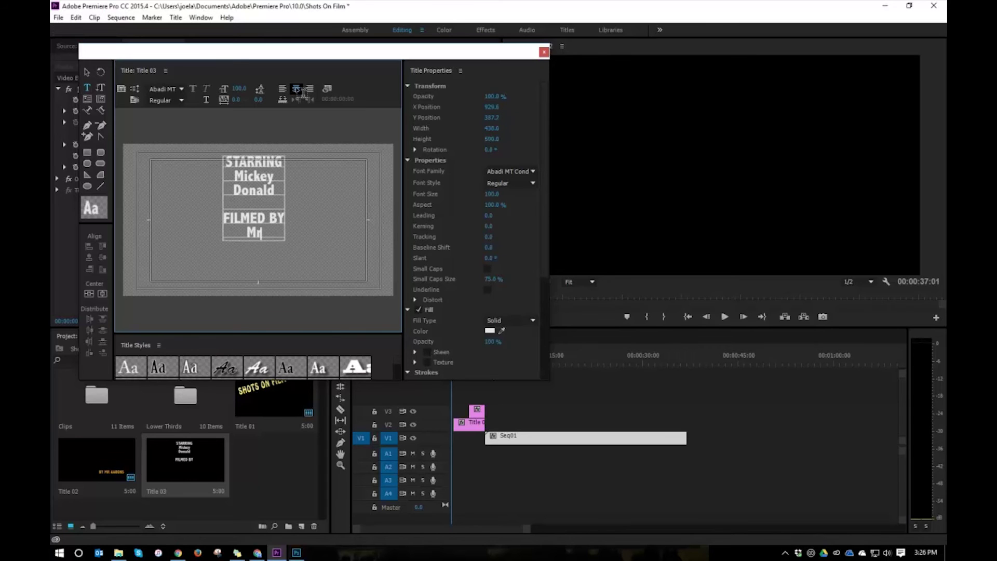
key(Return)
text(Mickey)
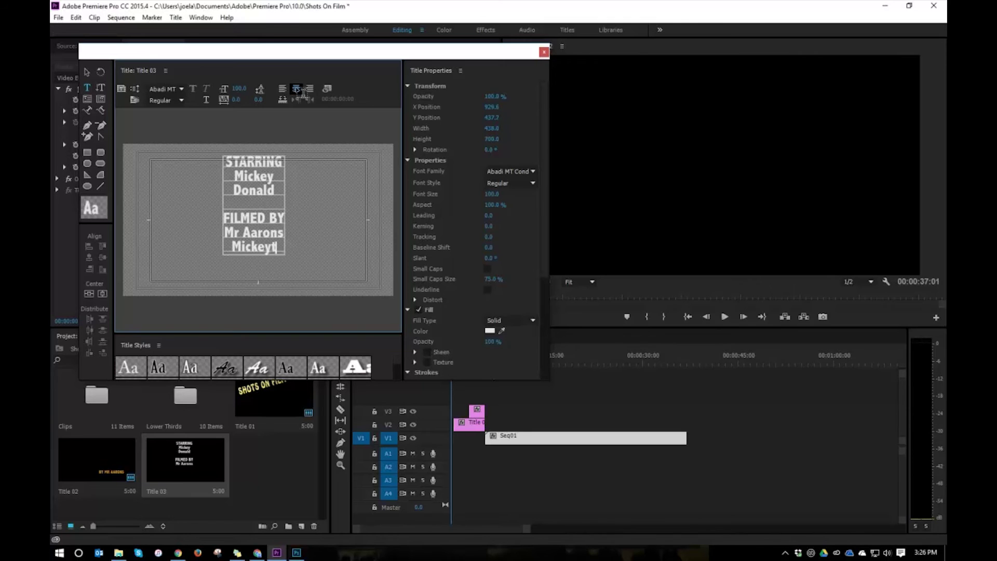
key(Return)
text(Donald)
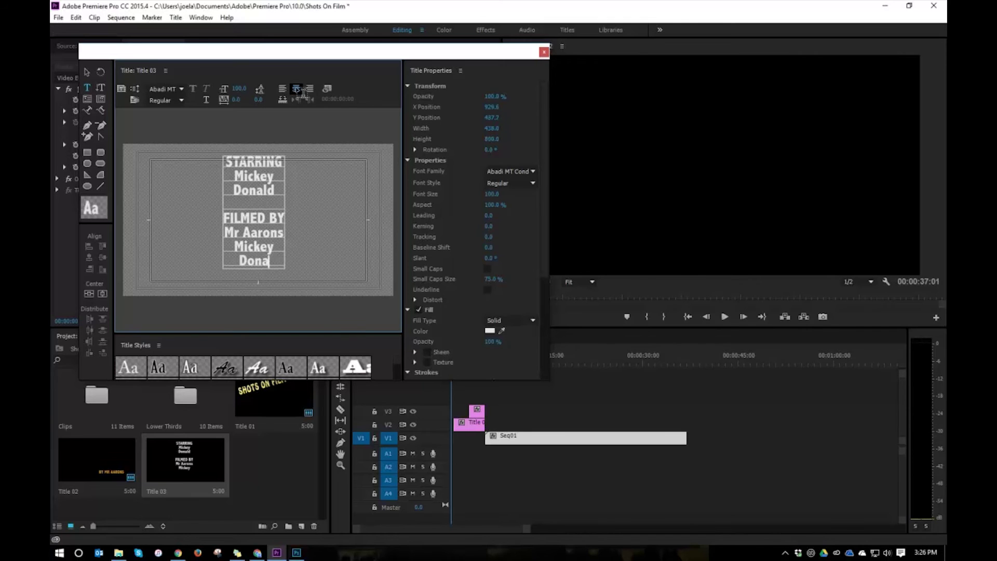
Add an EDITED BY heading after a blank line with the editor's name beneath, and shift the credits block slightly right and up.
key(Return)
key(Return)
text(EDITED BY)
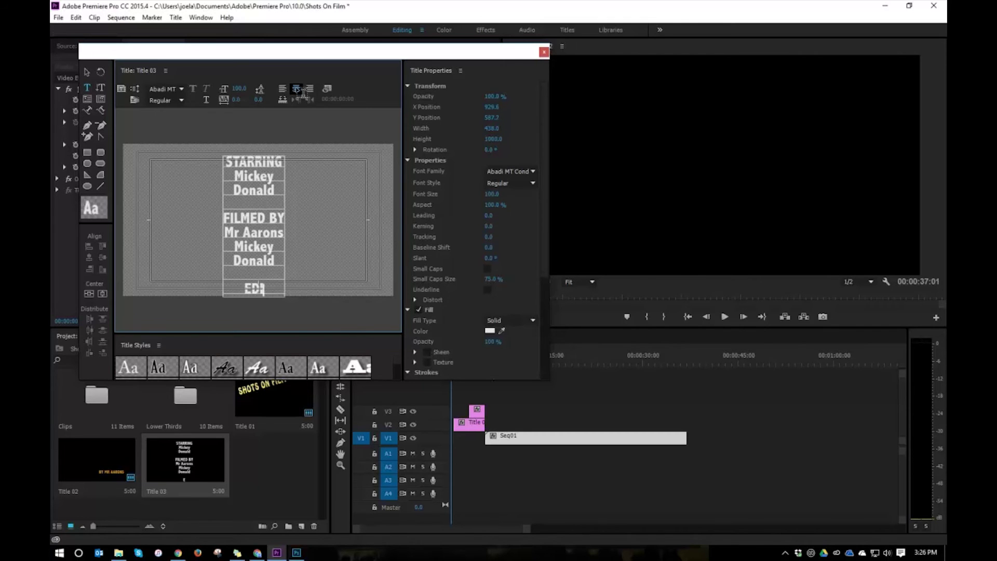
key(Return)
text(Mr Aaronsd)
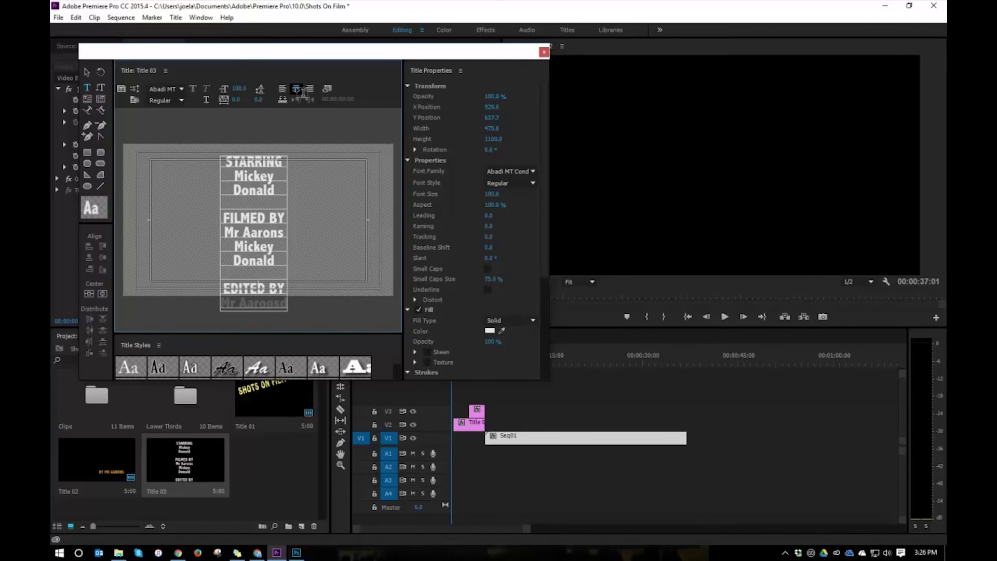
key(BackSpace)
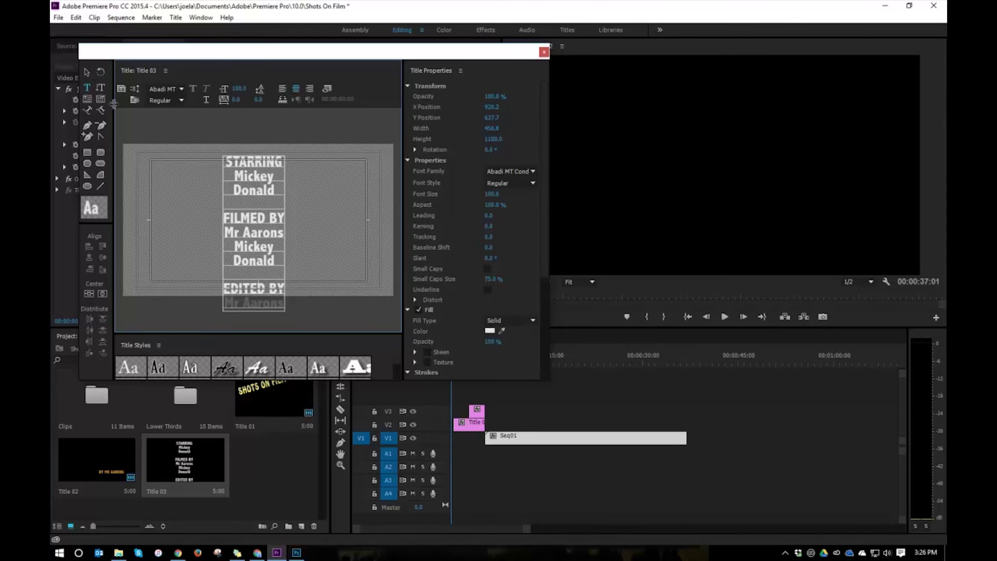
click(87, 74)
drag(259, 183, 265, 181)
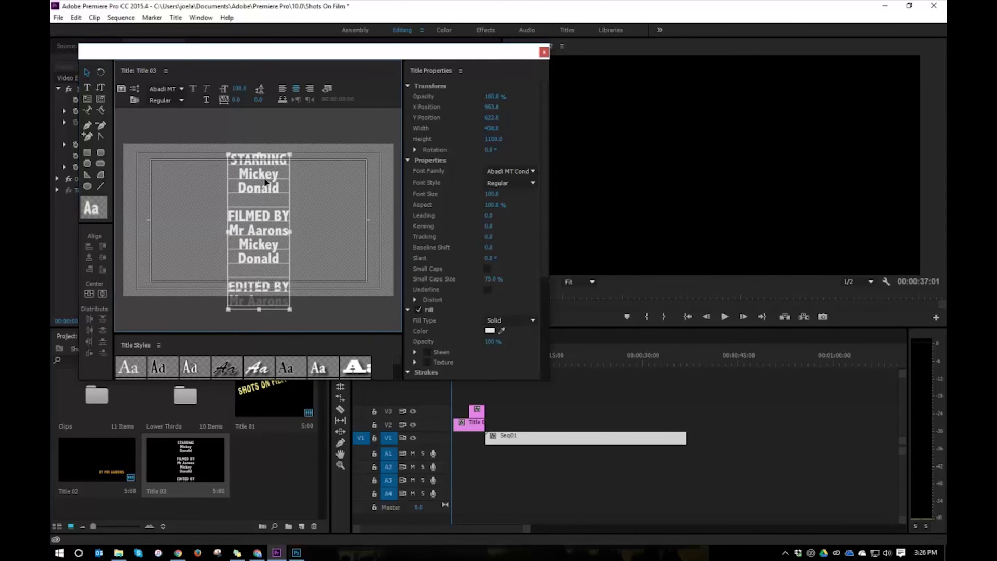
Turn the Title 03 credits into a rolling title that starts off screen.
click(135, 89)
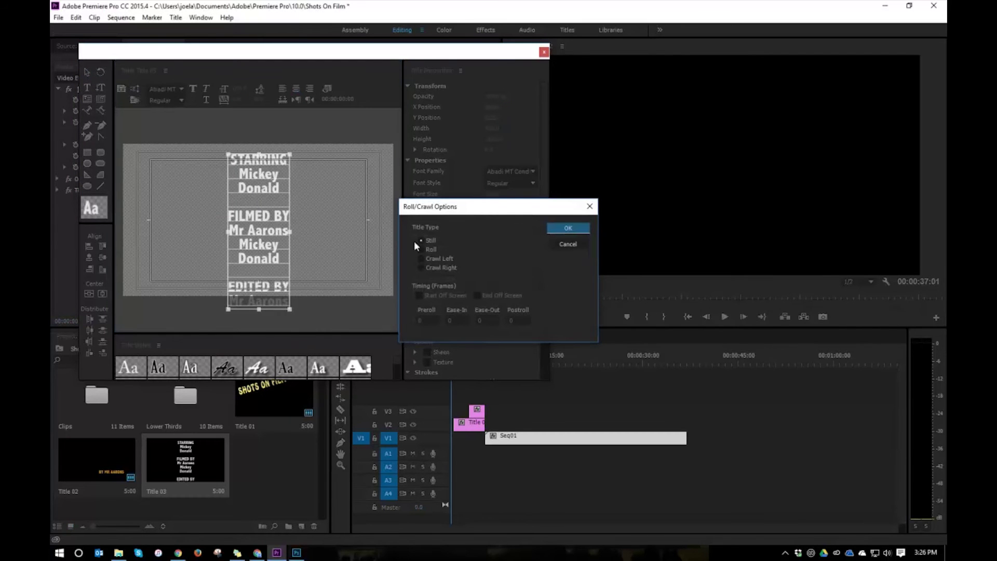
click(426, 248)
click(431, 300)
click(567, 227)
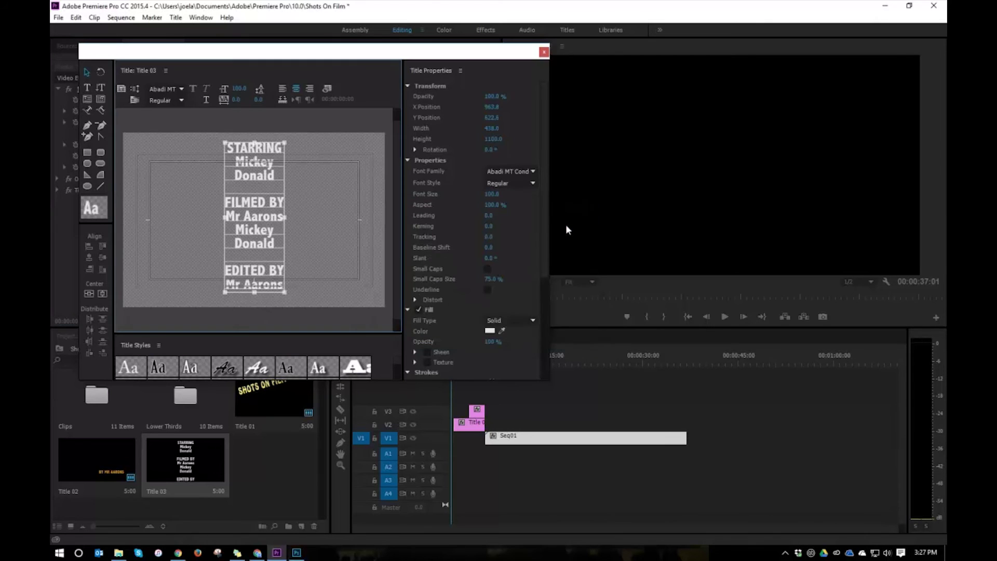
Change the fill colour of the credits text to a bright pinkish red.
click(490, 331)
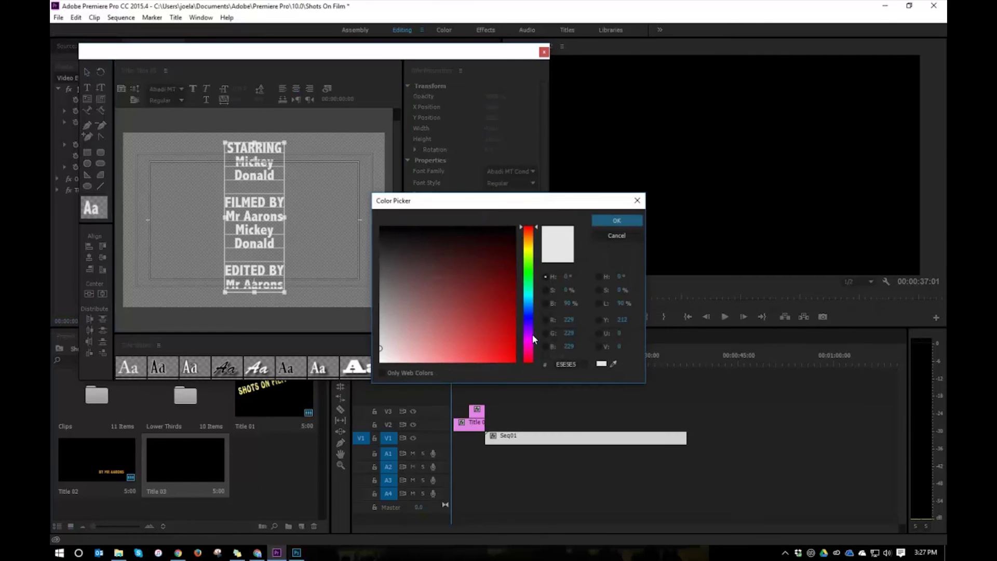
click(528, 359)
click(506, 355)
click(633, 219)
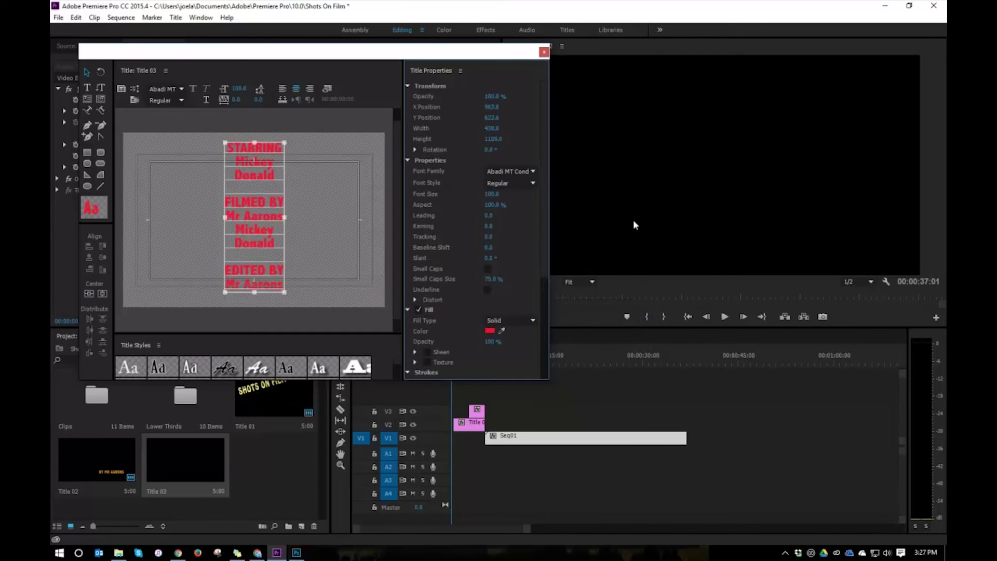
Close the title editor and place Title 03 on track V2 directly after the end of the Seq01 clip.
click(544, 51)
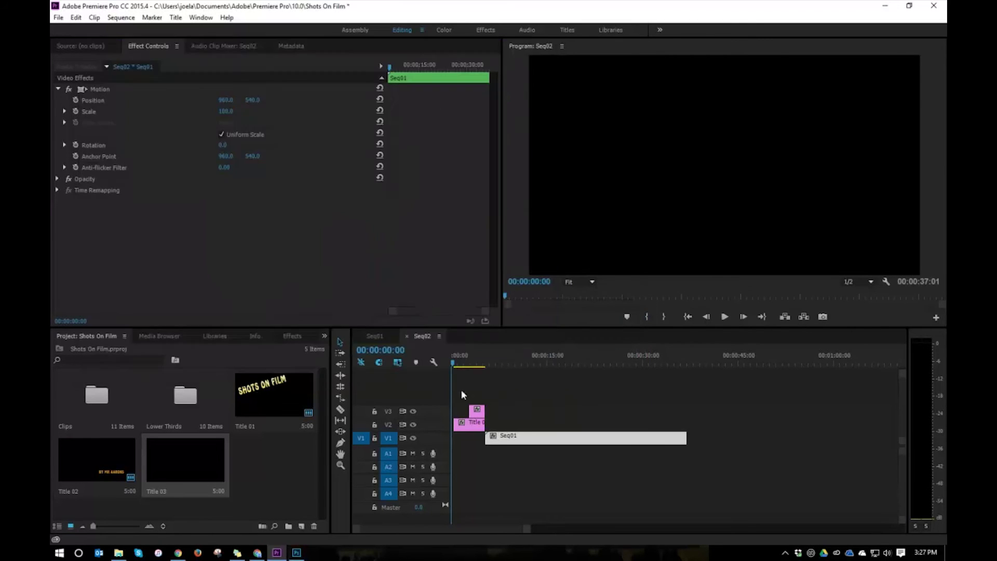
drag(173, 471, 696, 426)
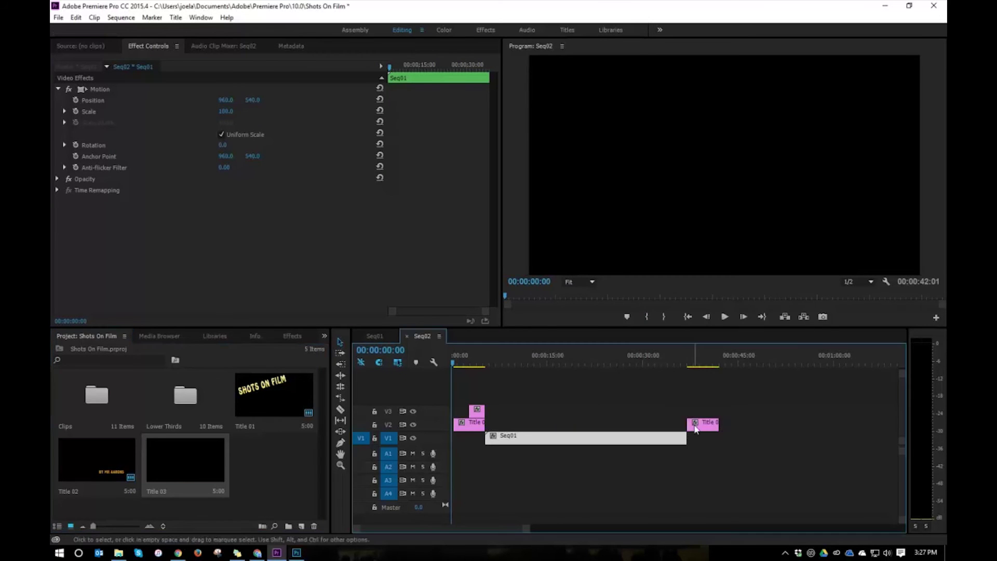
drag(453, 362, 439, 389)
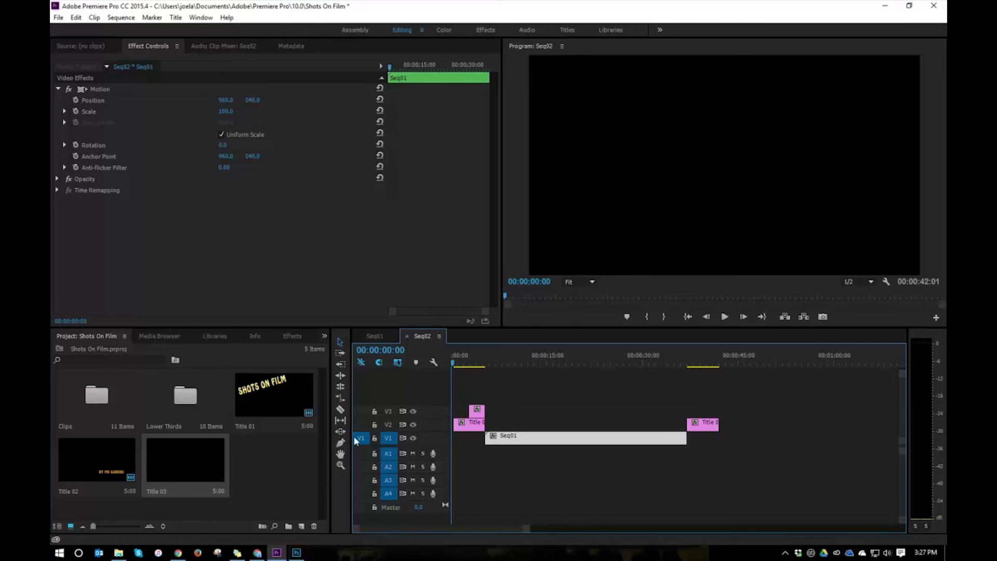
Look up Hot Salsa in YouTube's Audio Library in the browser, and place Hot_Salsa.mp3 on track A1 in Premiere Pro from the sequence start.
click(182, 554)
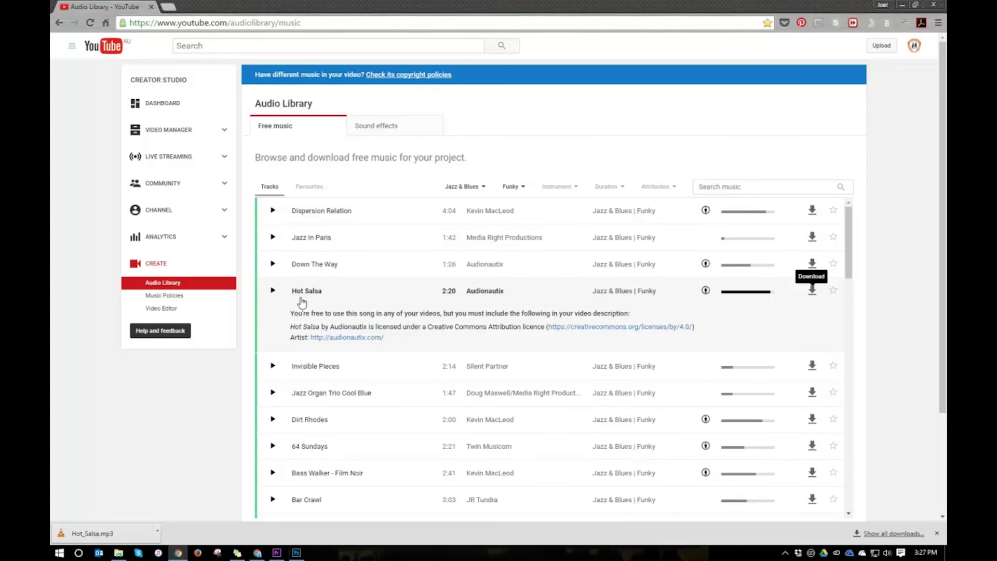
click(284, 557)
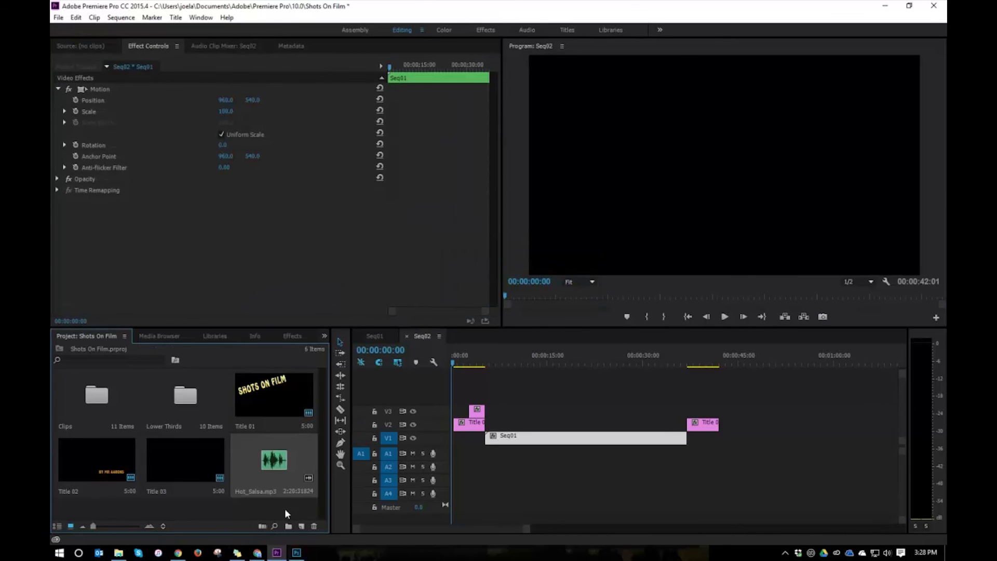
drag(263, 476, 453, 458)
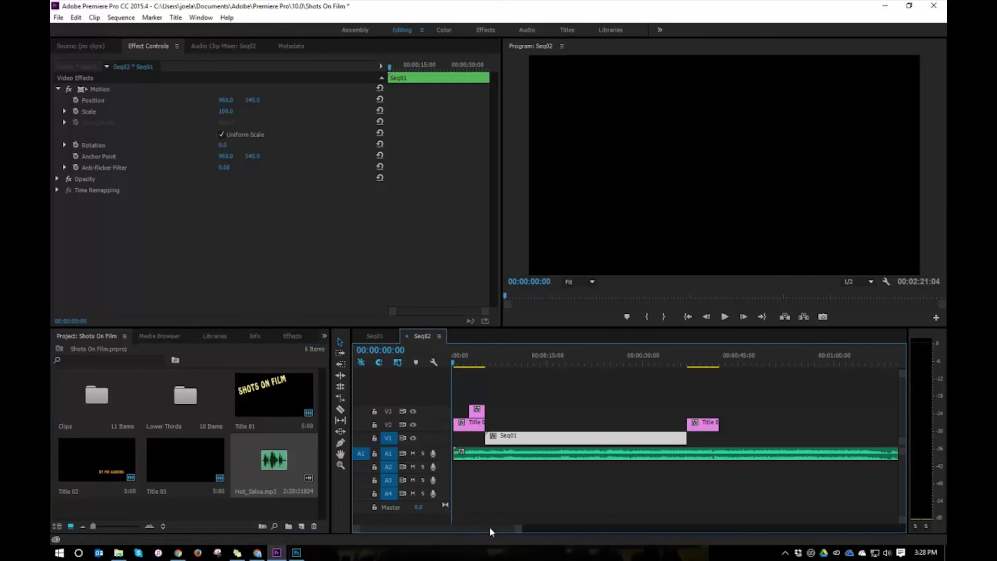
Trim the end of the music clip so it finishes together with the Title 03 clip.
drag(520, 529, 641, 535)
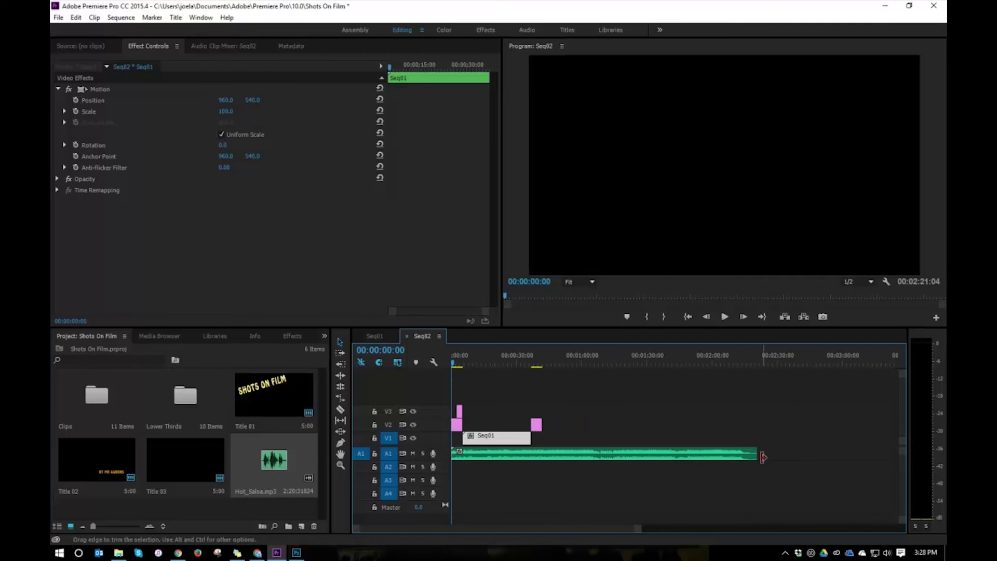
drag(760, 455, 543, 453)
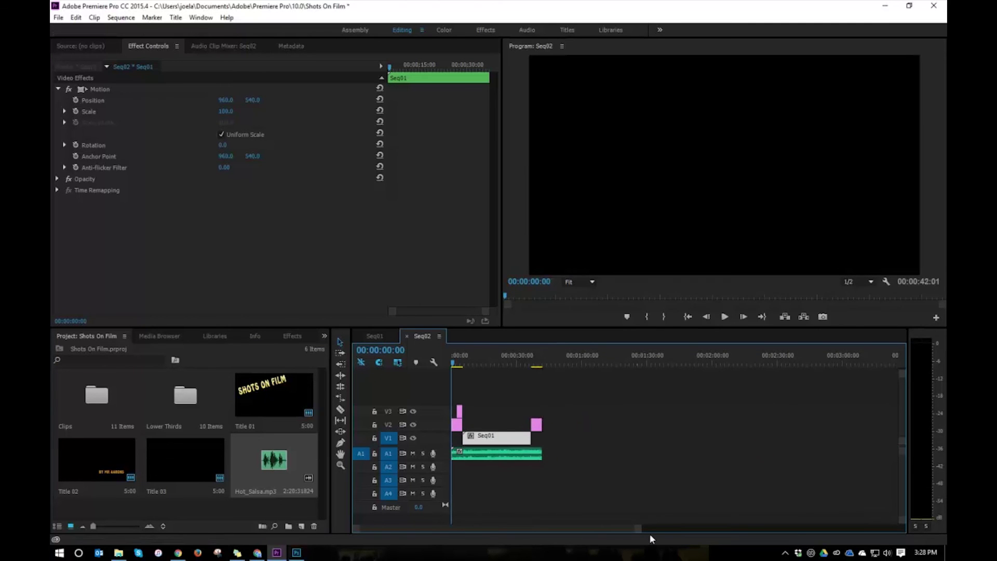
drag(638, 530, 575, 534)
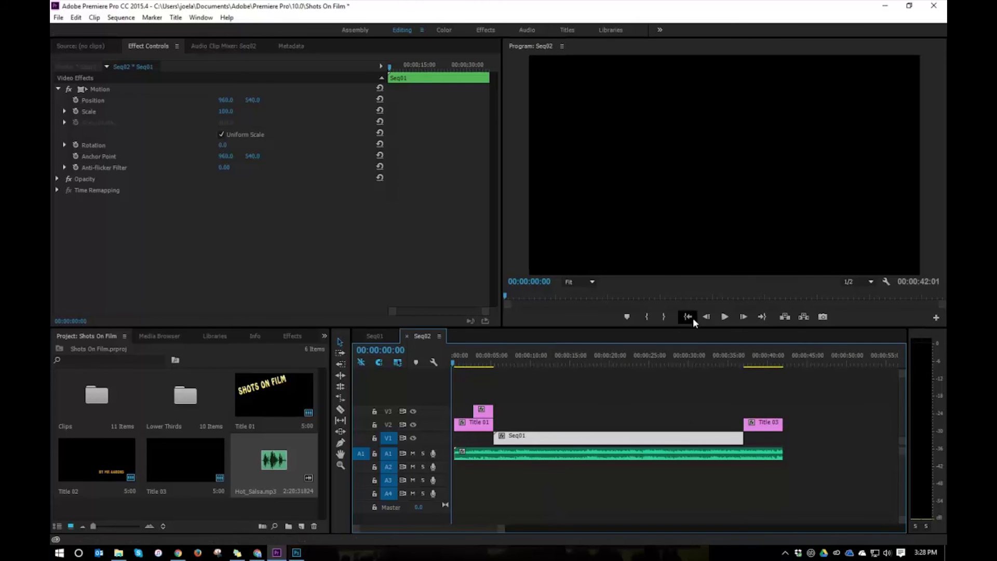
Play the opening title with the music and return the playhead to the sequence start.
click(726, 318)
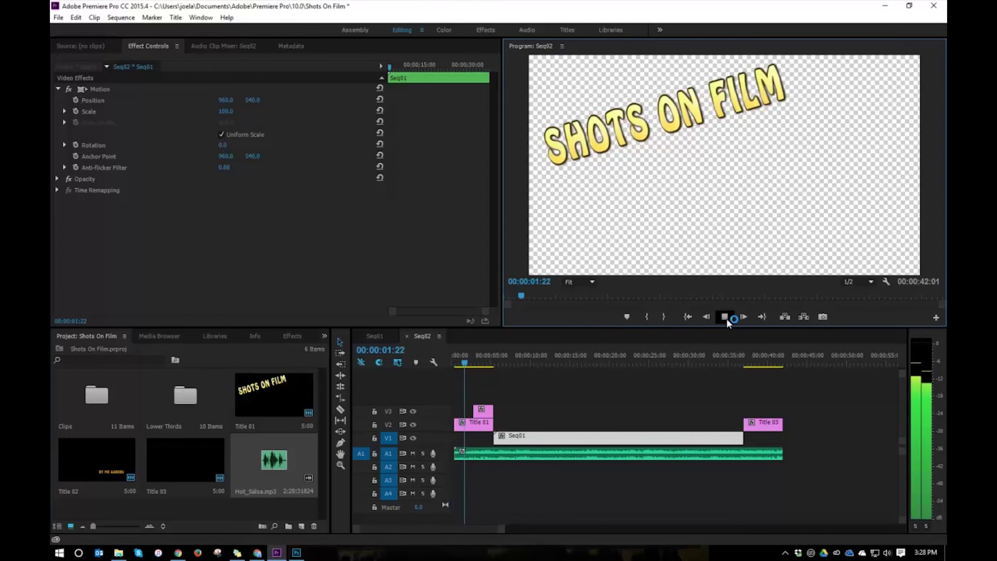
click(726, 317)
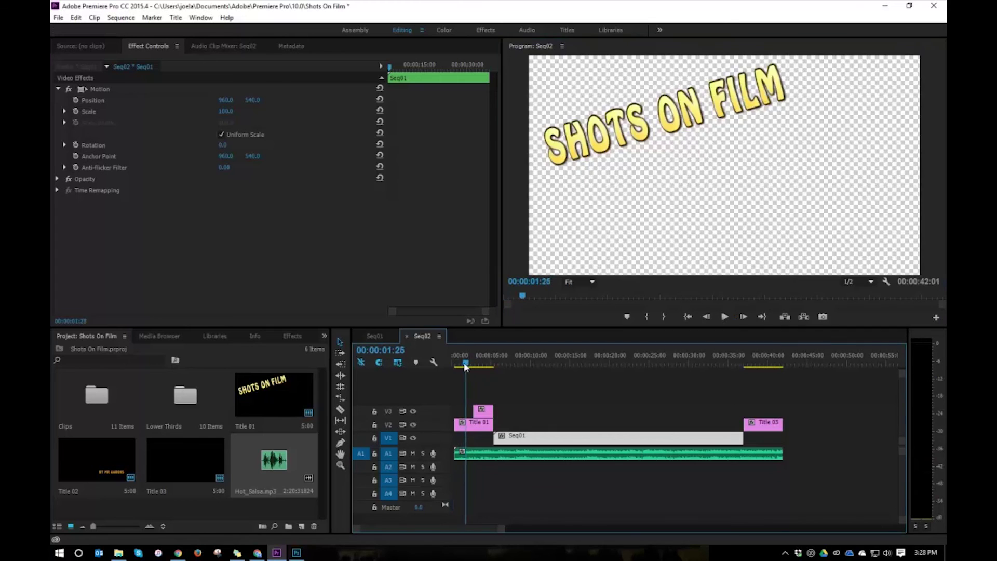
drag(470, 367, 453, 365)
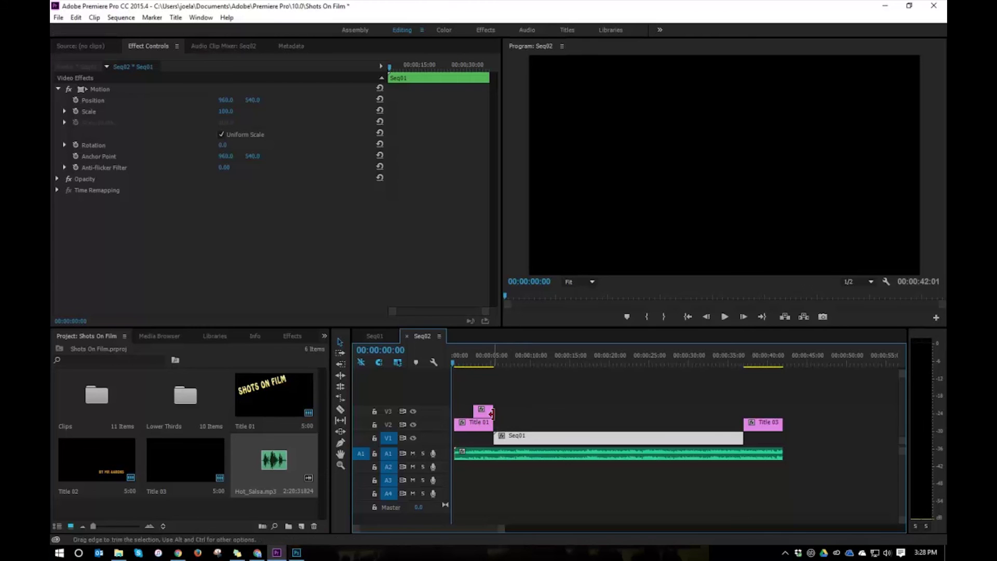
Create a Black Video item at 1920 x 1080, 30.00 fps with square pixels.
right_click(216, 503)
mouse_move(254, 457)
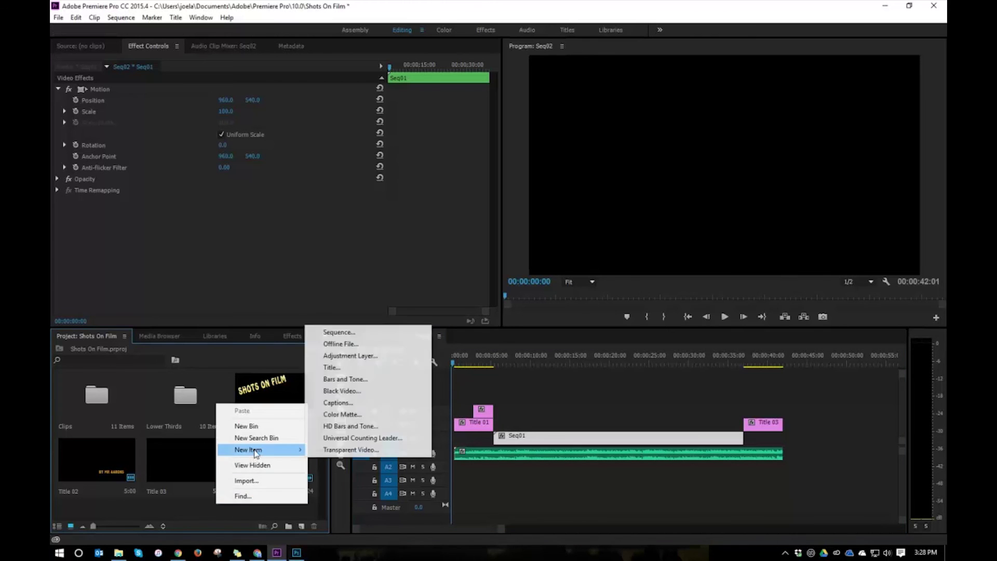
click(335, 392)
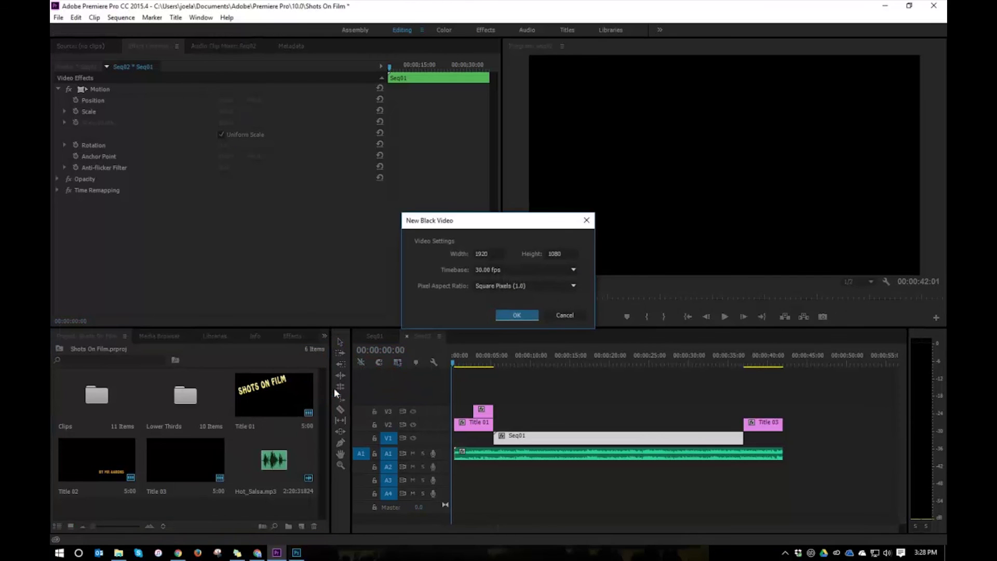
click(515, 315)
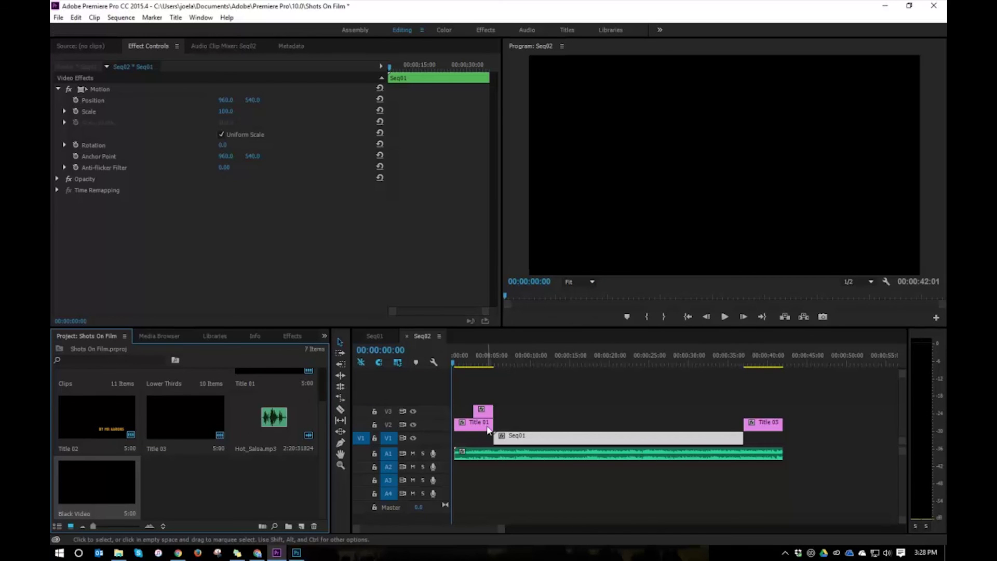
Place Black Video on track V1 beneath Title 01 and again beneath Title 03, and play the whole sequence.
drag(499, 463, 457, 447)
drag(127, 496, 752, 441)
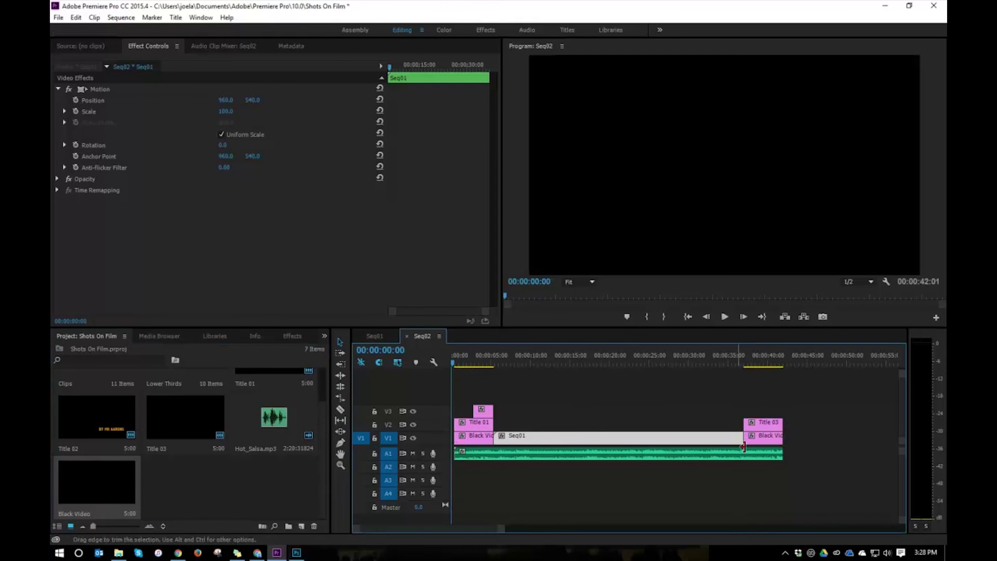
click(725, 317)
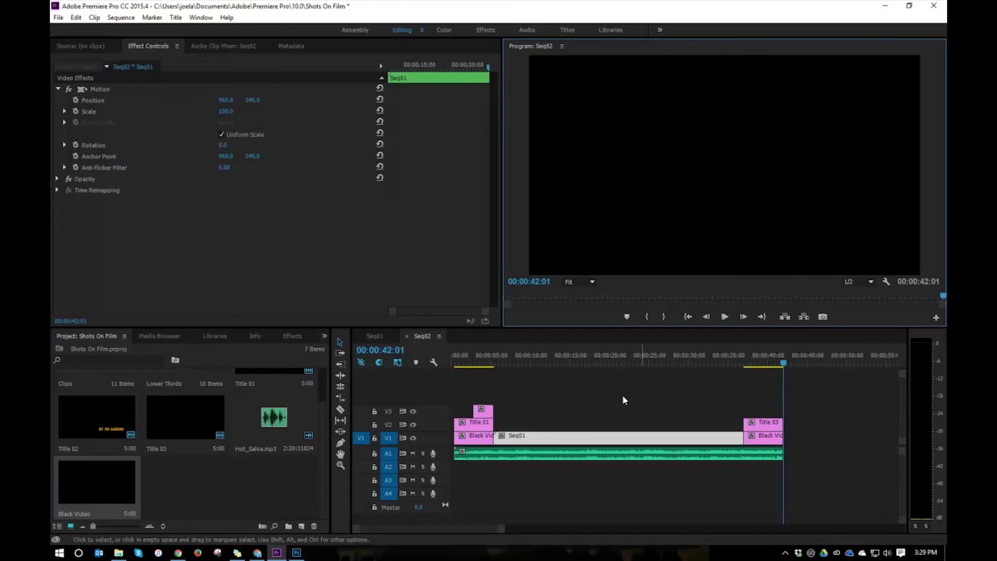
Search the effects for "fade", apply the Constant Power audio transition to the end of the music clip, and play back the ending.
click(293, 336)
click(72, 349)
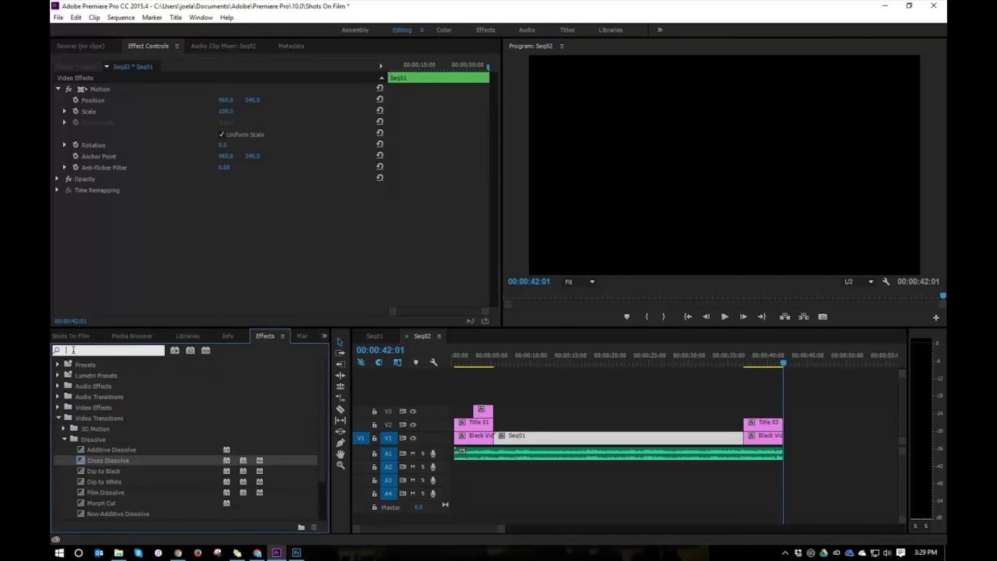
text(fade)
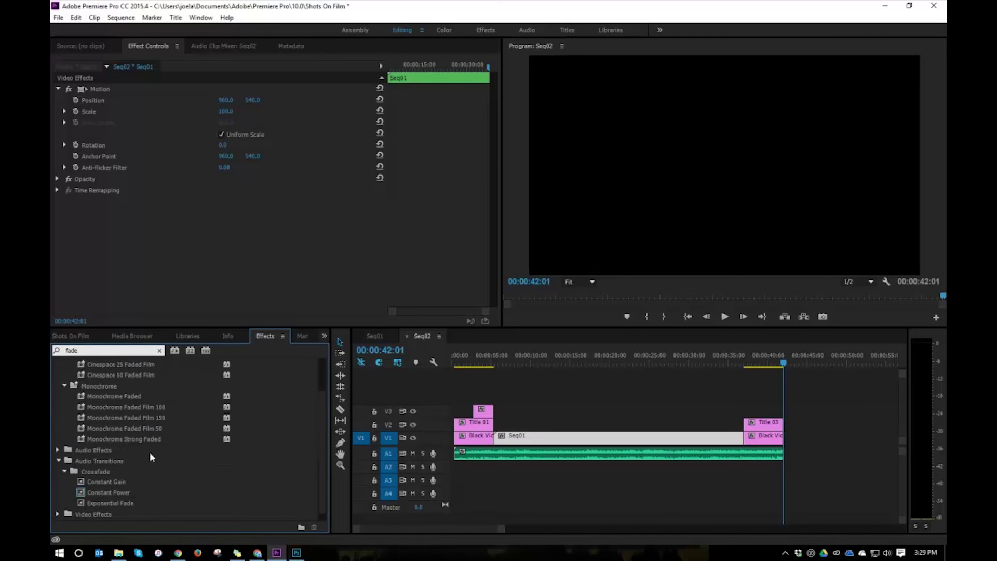
click(95, 493)
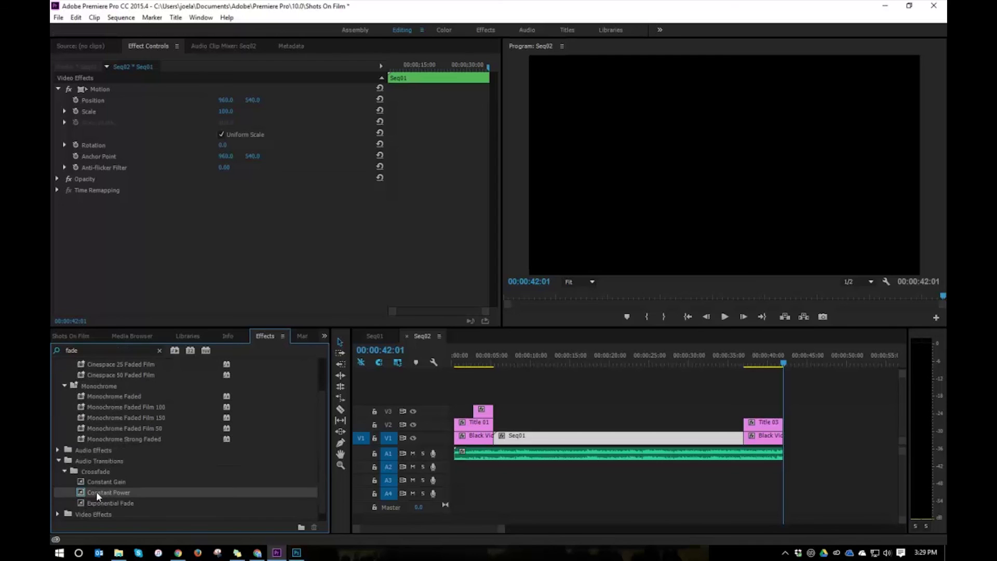
drag(89, 491, 779, 456)
drag(785, 362, 766, 362)
click(725, 316)
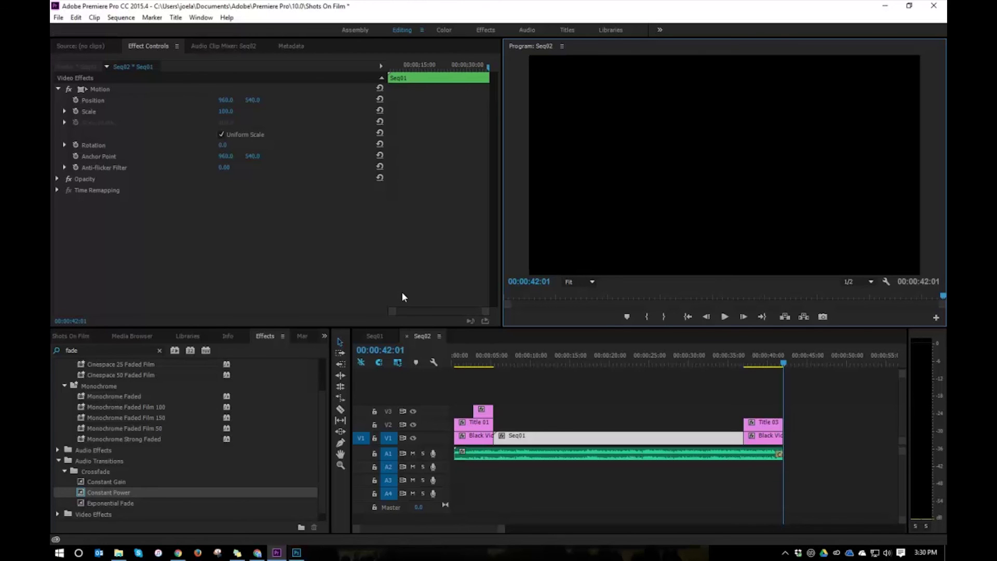
Open the export settings for Seq02 and choose the YouTube 1080p HD preset with the H.264 format.
key(ctrl+m)
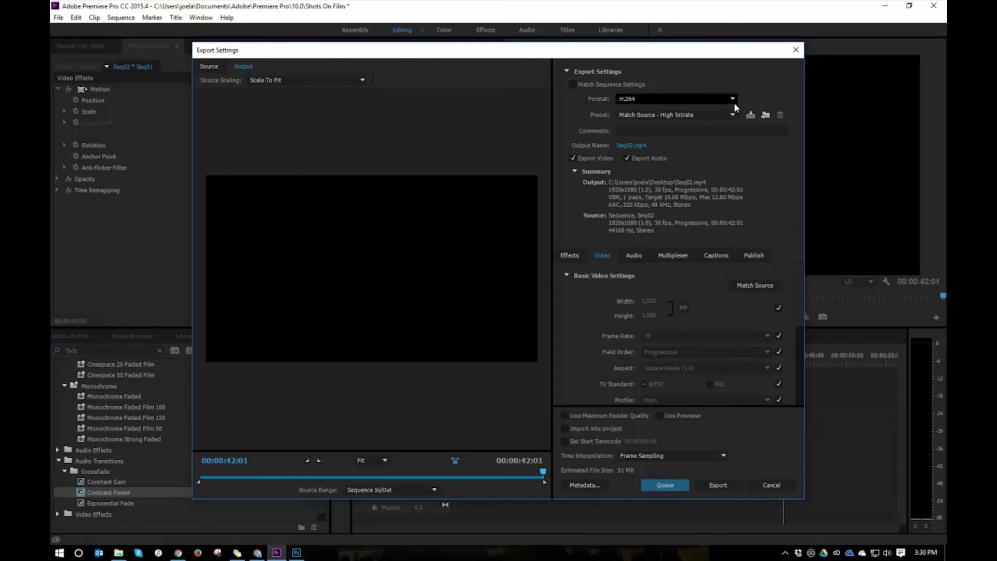
click(732, 116)
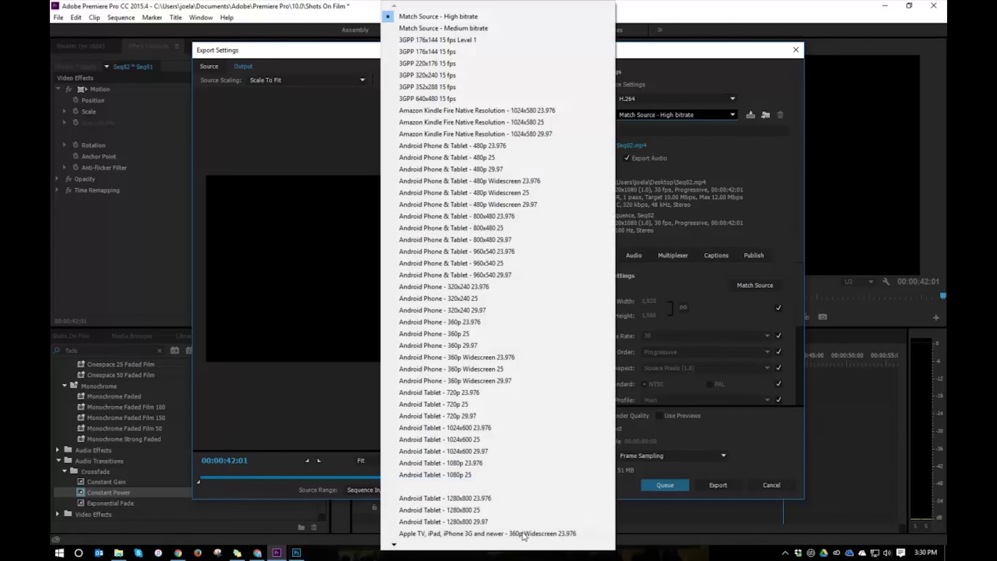
mouse_move(512, 549)
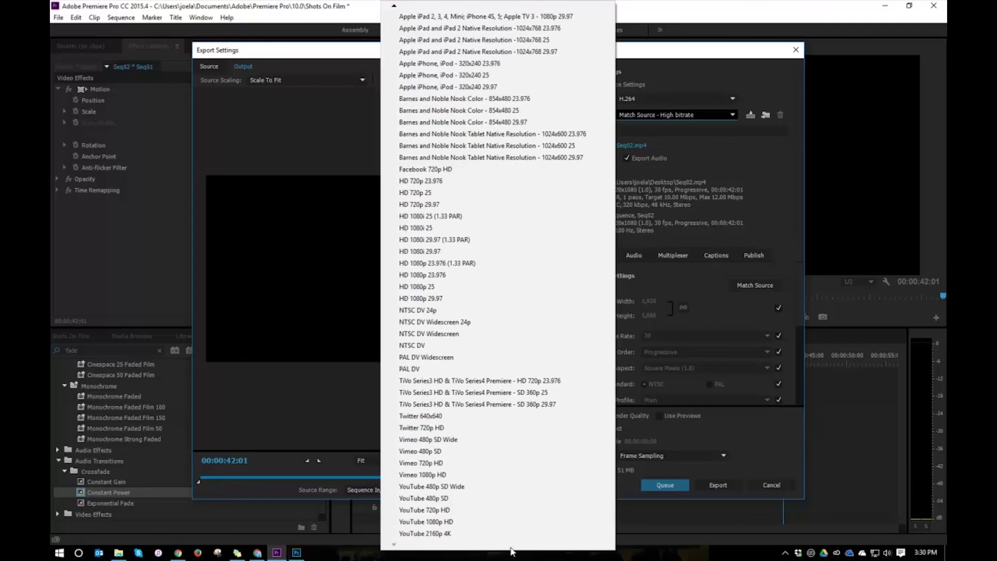
click(505, 525)
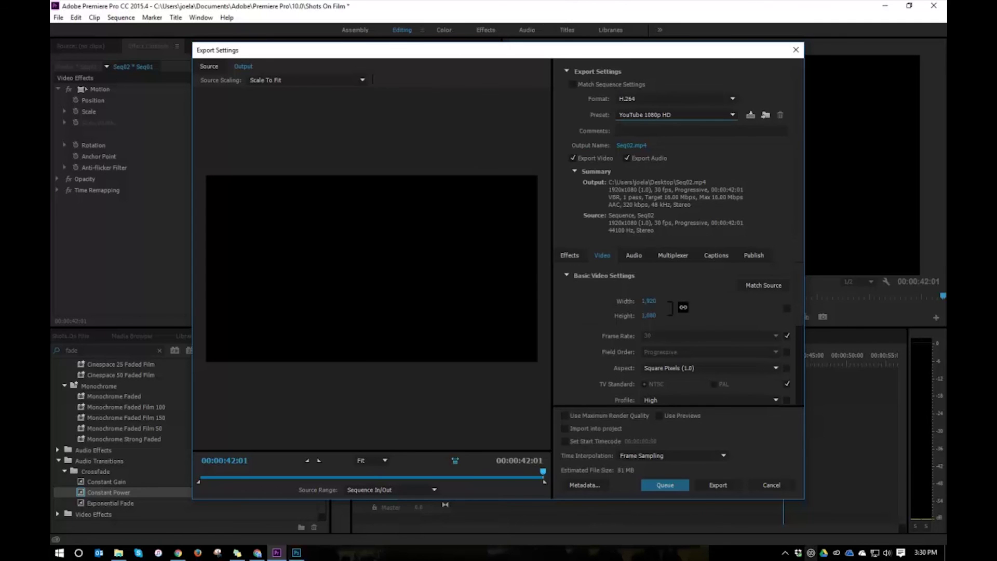